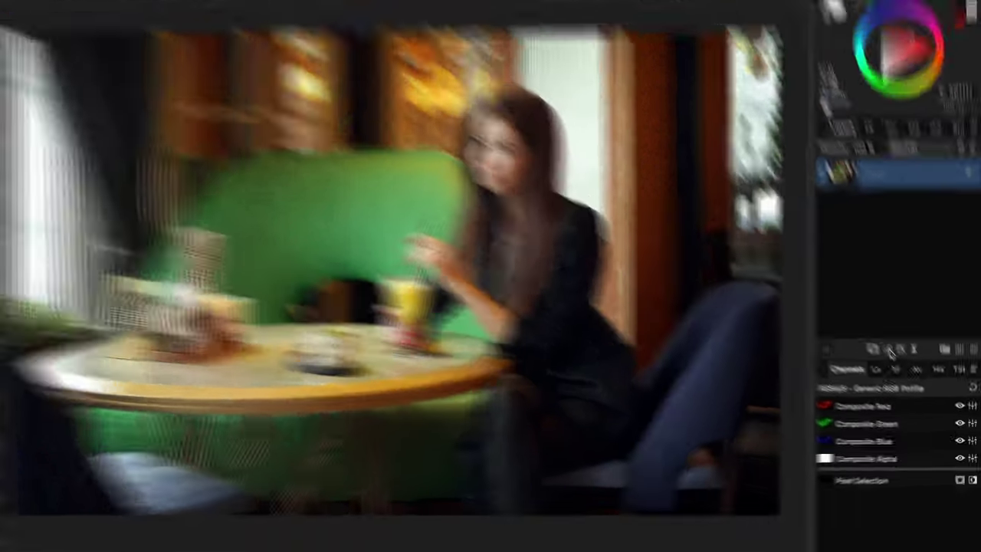
Step: Open the Adjustments menu at the bottom of the Layers panel
{"action": "left_click", "coordinate": [904, 367]}
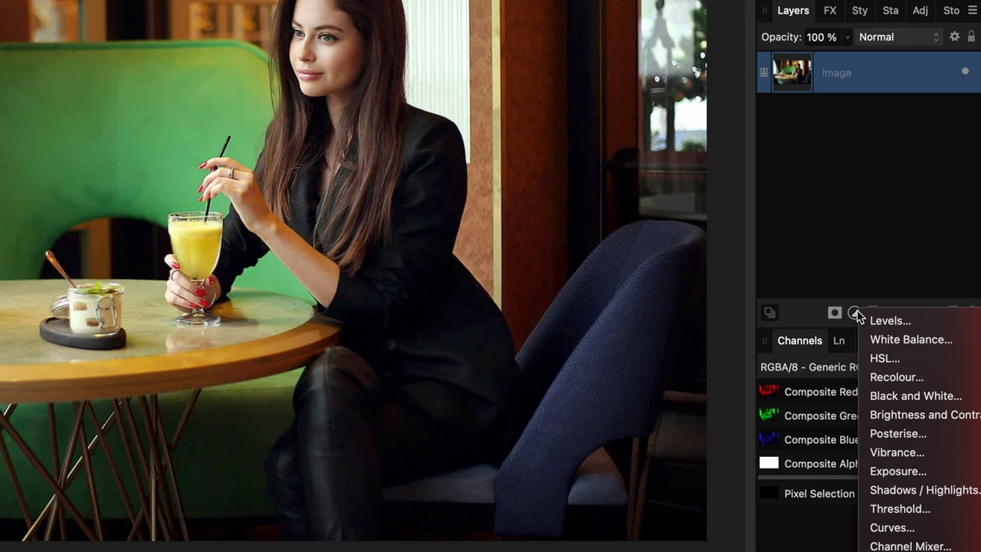
Step: Add an HSL Shift adjustment targeting greens in HSV mode and test its Luminosity Shift
{"action": "left_click", "coordinate": [882, 358]}
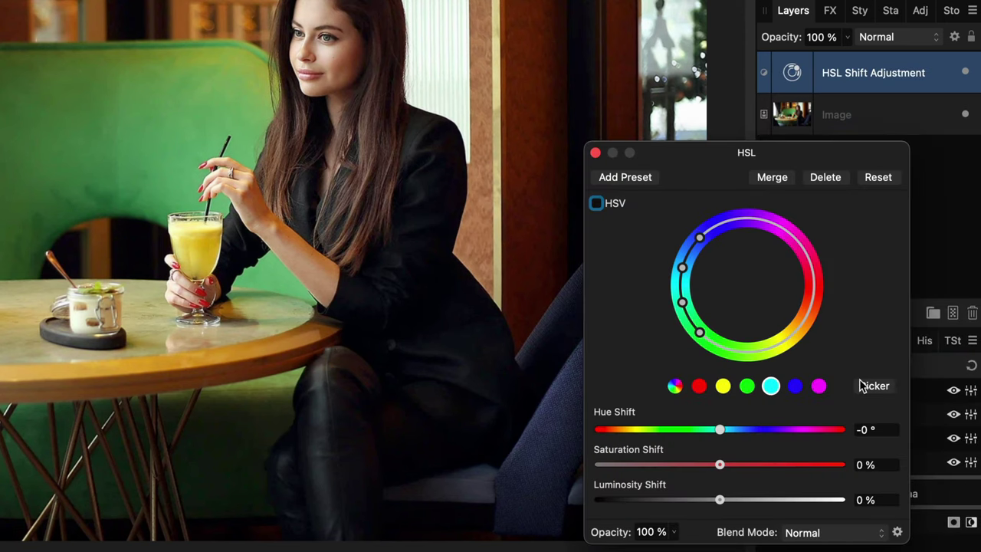
{"action": "left_click", "coordinate": [747, 387]}
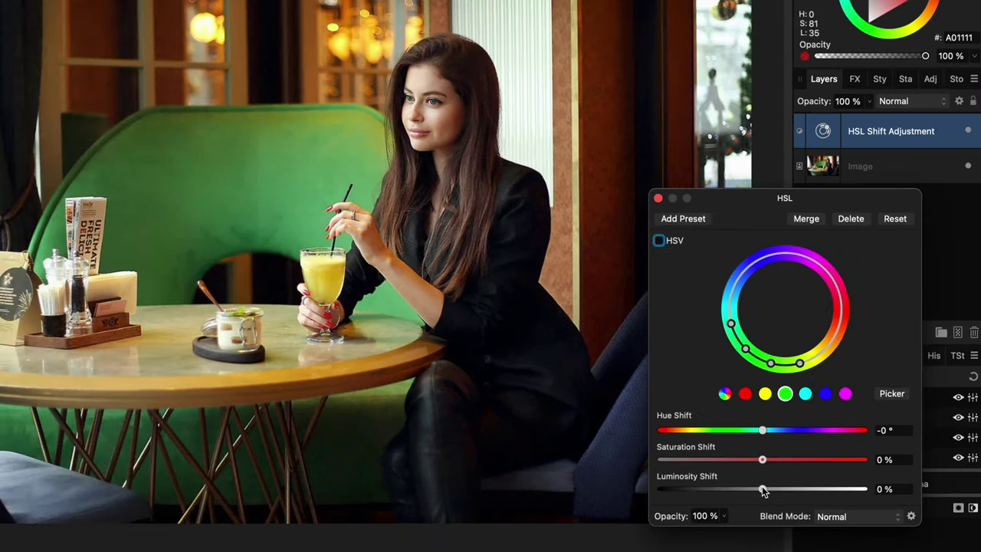
{"action": "mouse_move", "coordinate": [762, 488]}
{"action": "left_mouse_down"}
{"action": "mouse_move", "coordinate": [711, 487]}
{"action": "mouse_move", "coordinate": [902, 486]}
{"action": "mouse_move", "coordinate": [766, 488]}
{"action": "mouse_move", "coordinate": [639, 470]}
{"action": "mouse_move", "coordinate": [762, 481]}
{"action": "left_mouse_up"}
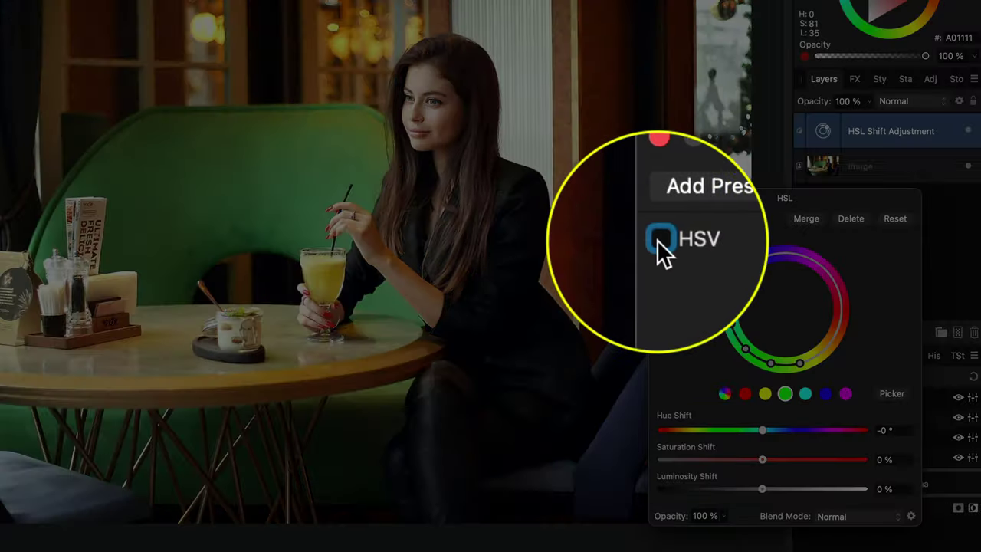
{"action": "left_click", "coordinate": [658, 242]}
{"action": "mouse_move", "coordinate": [761, 492]}
{"action": "left_mouse_down"}
{"action": "mouse_move", "coordinate": [666, 491]}
{"action": "mouse_move", "coordinate": [915, 495]}
{"action": "mouse_move", "coordinate": [760, 488]}
{"action": "left_mouse_up"}
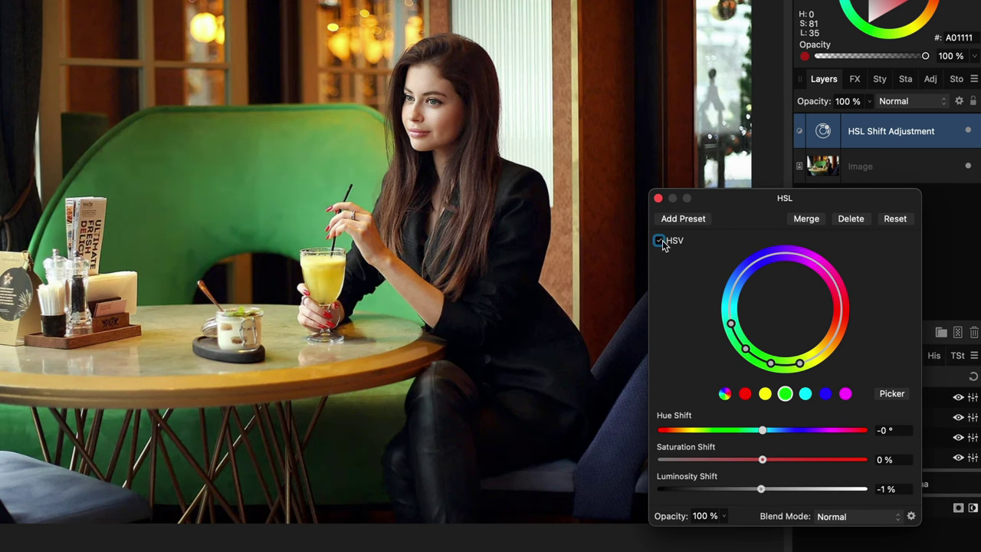
{"action": "left_click", "coordinate": [890, 102]}
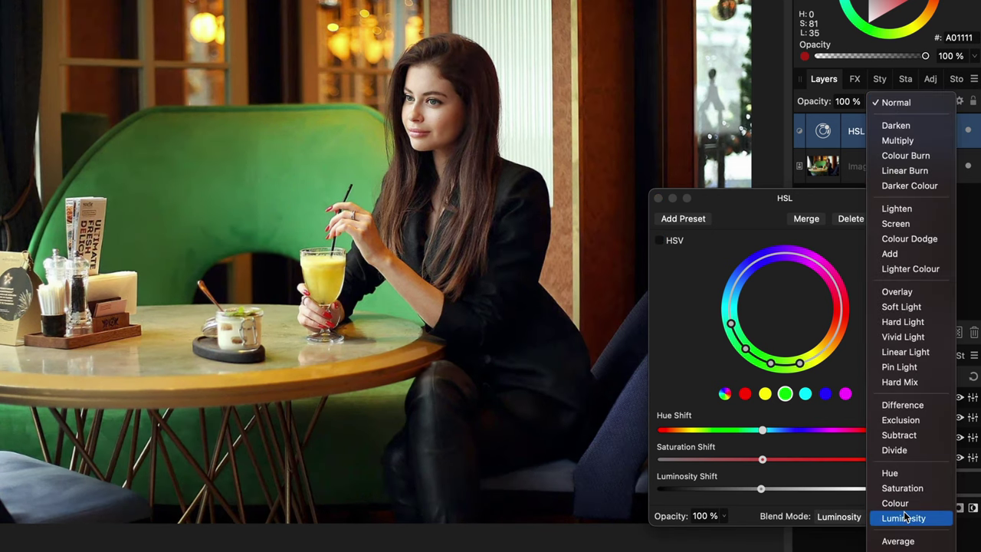
Step: Try Luminosity, then Saturation blend modes on the HSL layer while shifting the greens
{"action": "left_click", "coordinate": [904, 518]}
{"action": "mouse_move", "coordinate": [762, 489]}
{"action": "left_mouse_down"}
{"action": "mouse_move", "coordinate": [664, 487]}
{"action": "mouse_move", "coordinate": [865, 489]}
{"action": "mouse_move", "coordinate": [762, 488]}
{"action": "left_mouse_up"}
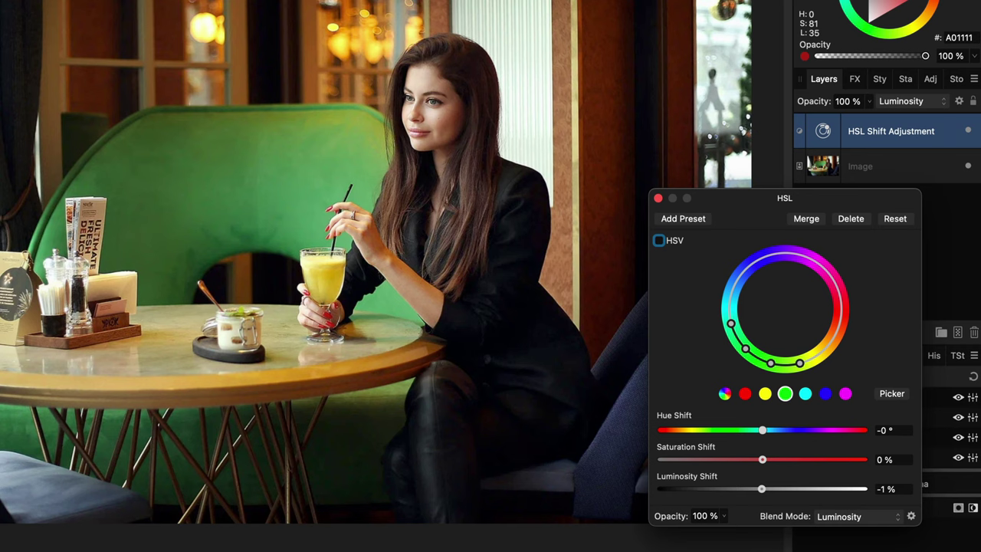
{"action": "left_click", "coordinate": [892, 105]}
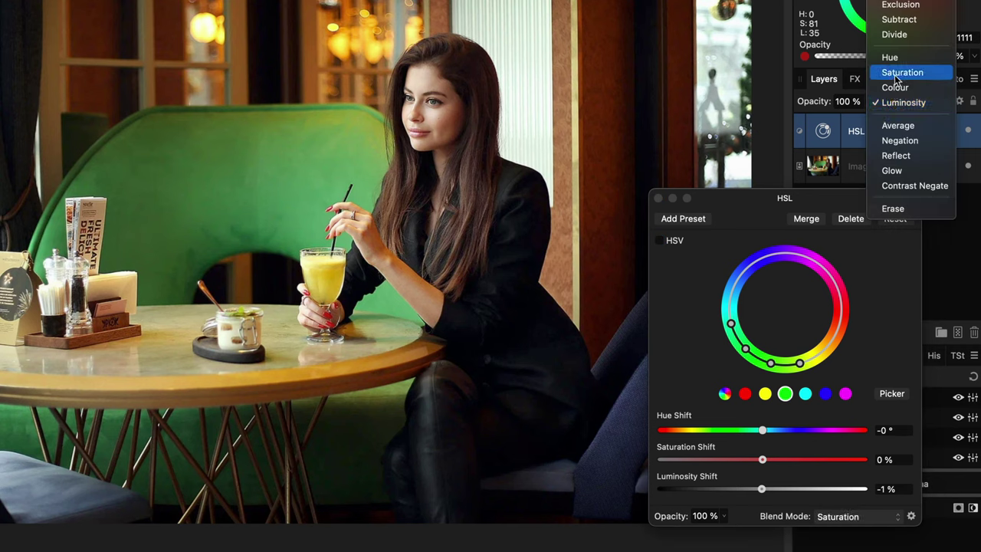
{"action": "left_click", "coordinate": [896, 72]}
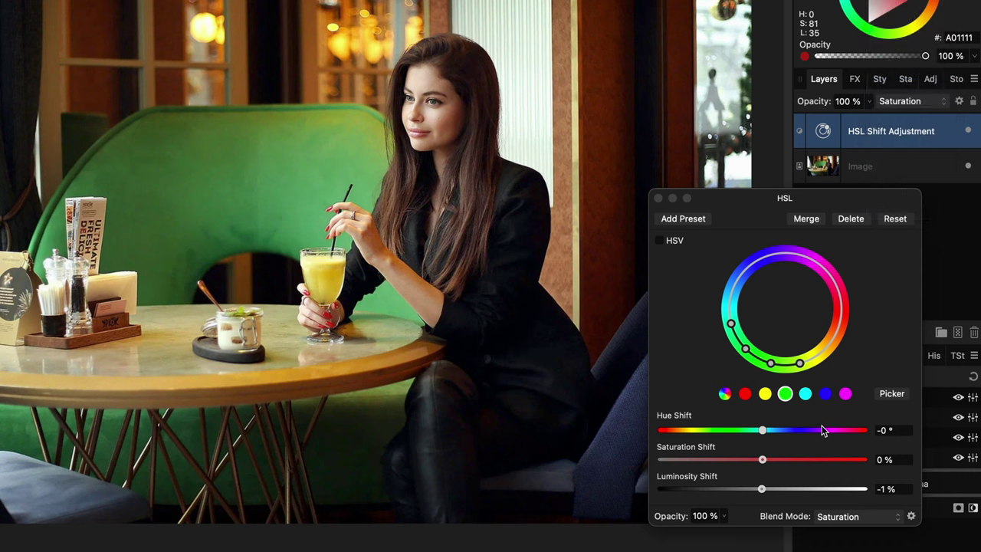
{"action": "left_click_drag", "start_coordinate": [762, 459], "coordinate": [831, 468]}
Step: Toggle HSV, tweak the green Saturation Shift, then close the dialog and delete the HSL layer
{"action": "left_click", "coordinate": [660, 243]}
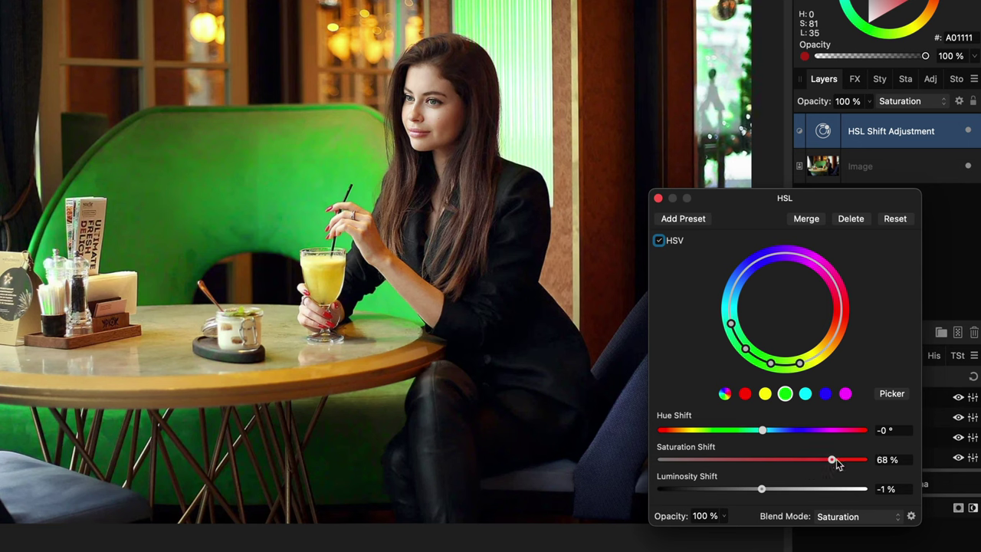
{"action": "left_click_drag", "start_coordinate": [856, 465], "coordinate": [885, 465]}
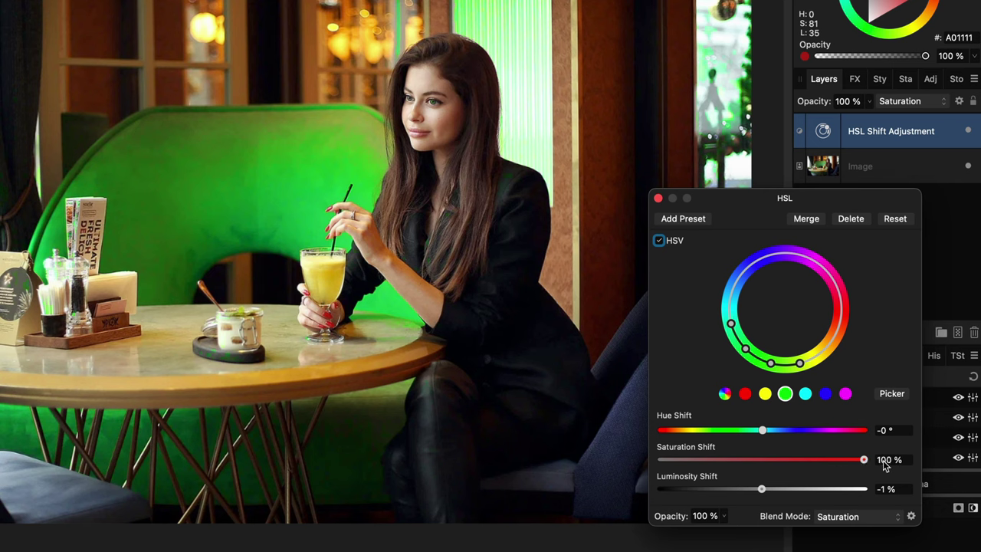
{"action": "left_click", "coordinate": [659, 240]}
{"action": "left_click", "coordinate": [825, 459]}
{"action": "left_click", "coordinate": [657, 198]}
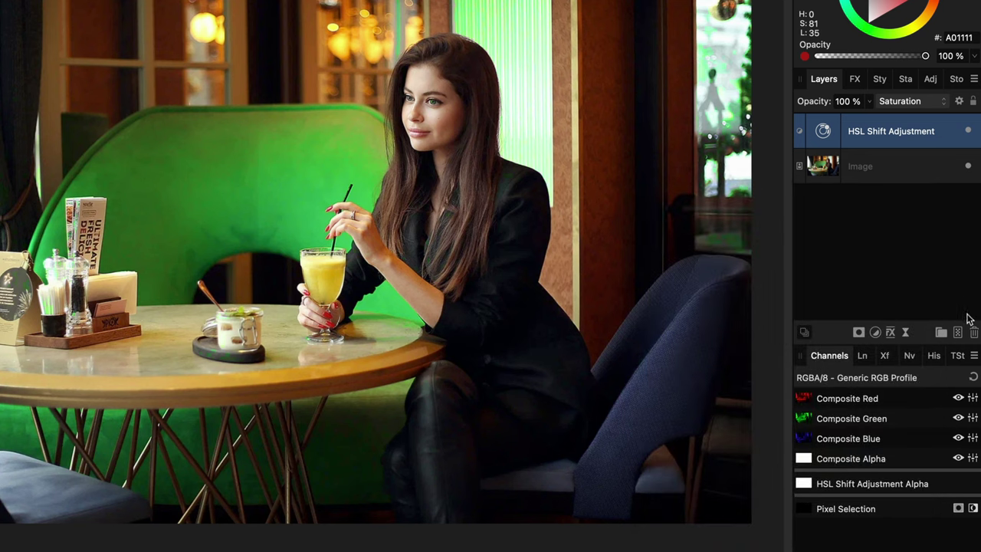
{"action": "left_click", "coordinate": [972, 332]}
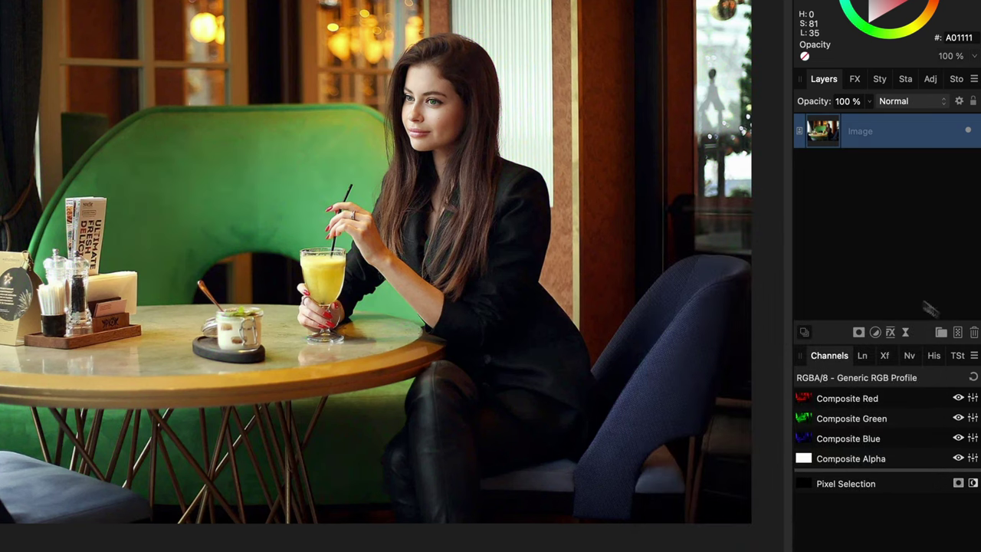
{"action": "left_click", "coordinate": [874, 332]}
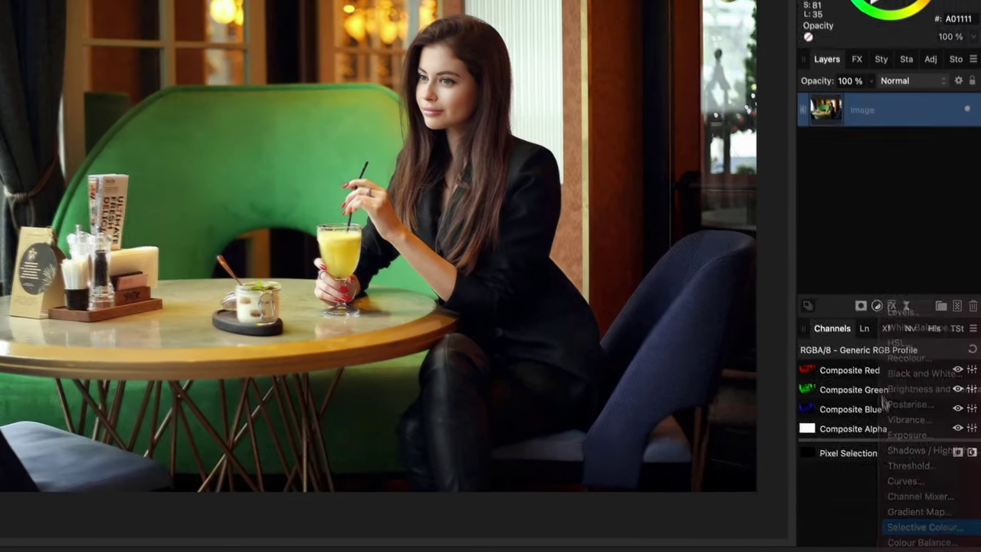
{"action": "left_click", "coordinate": [879, 521]}
{"action": "left_click", "coordinate": [764, 350]}
{"action": "left_click", "coordinate": [766, 342]}
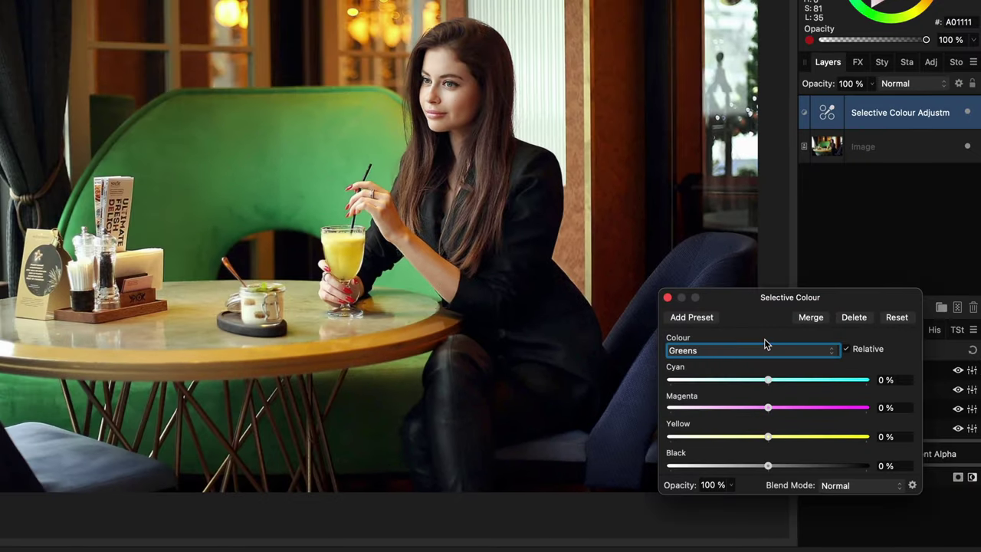
{"action": "mouse_move", "coordinate": [767, 465]}
{"action": "left_mouse_down"}
{"action": "mouse_move", "coordinate": [840, 465]}
{"action": "mouse_move", "coordinate": [621, 468]}
{"action": "mouse_move", "coordinate": [867, 468]}
{"action": "mouse_move", "coordinate": [767, 470]}
{"action": "left_mouse_up"}
{"action": "left_click", "coordinate": [899, 84]}
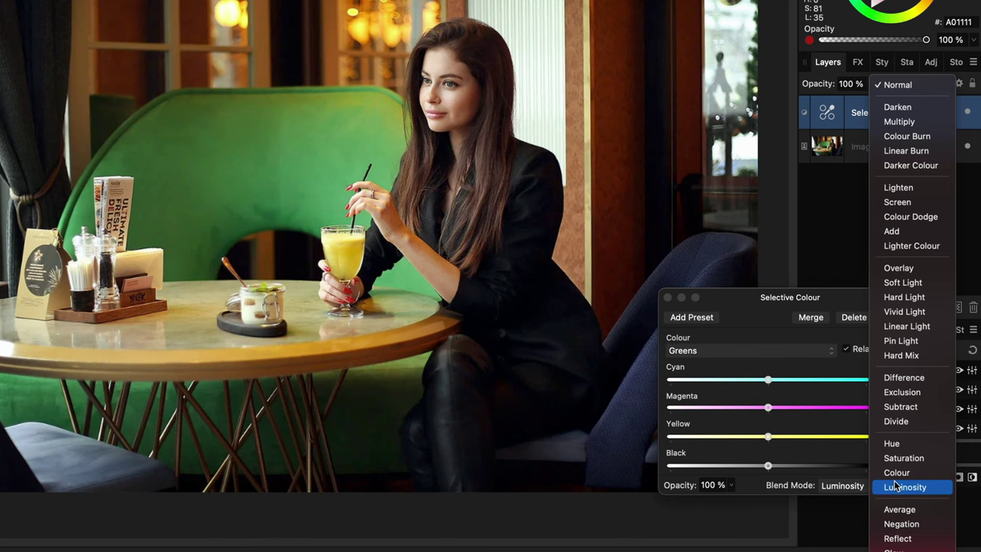
{"action": "left_click", "coordinate": [895, 485]}
{"action": "mouse_move", "coordinate": [767, 466]}
{"action": "left_mouse_down"}
{"action": "mouse_move", "coordinate": [839, 466]}
{"action": "mouse_move", "coordinate": [644, 468]}
{"action": "mouse_move", "coordinate": [919, 471]}
{"action": "mouse_move", "coordinate": [644, 456]}
{"action": "mouse_move", "coordinate": [770, 465]}
{"action": "left_mouse_up"}
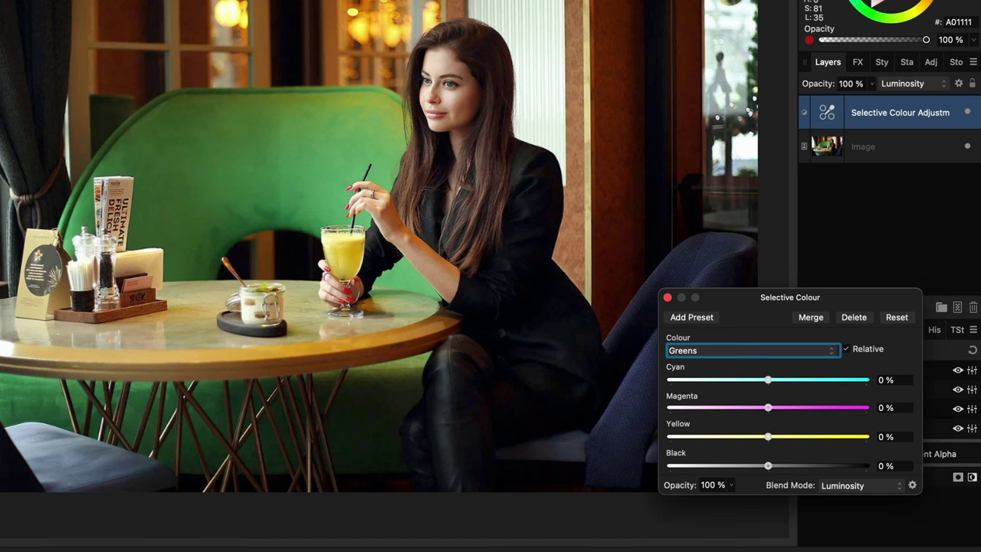
{"action": "left_click", "coordinate": [667, 297]}
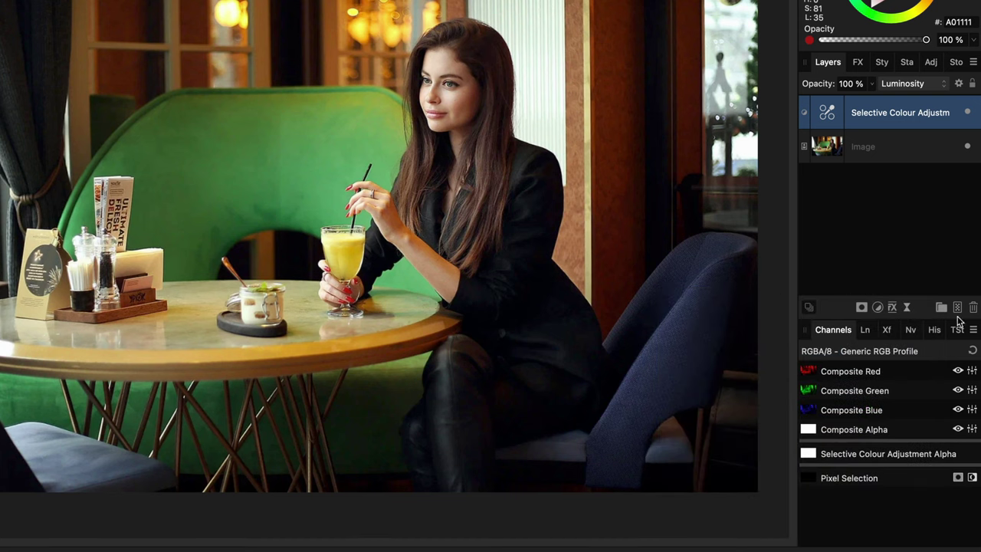
{"action": "left_click", "coordinate": [973, 309]}
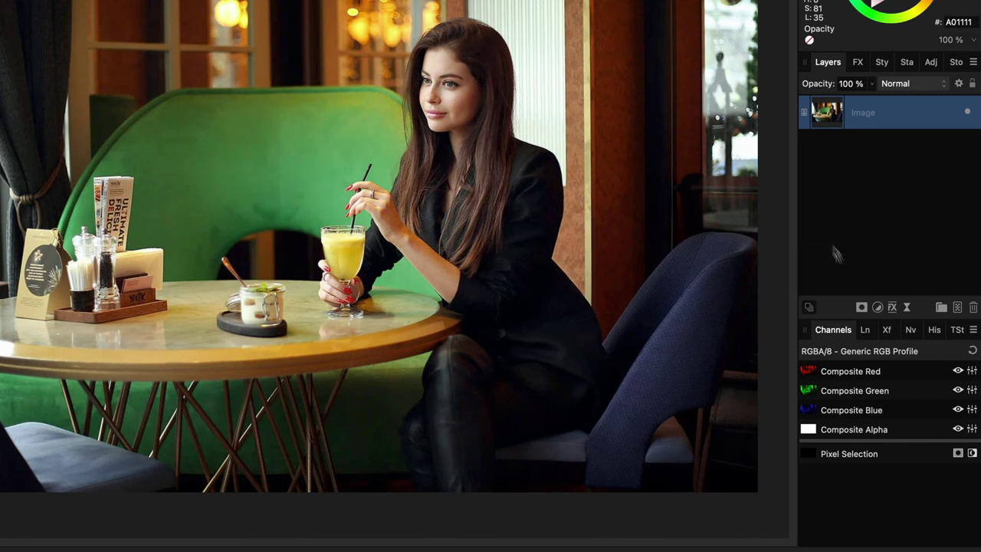
{"action": "left_click", "coordinate": [877, 308]}
Step: Add Brightness / Contrast and Vibrance adjustments and select both layers together
{"action": "left_click", "coordinate": [894, 389]}
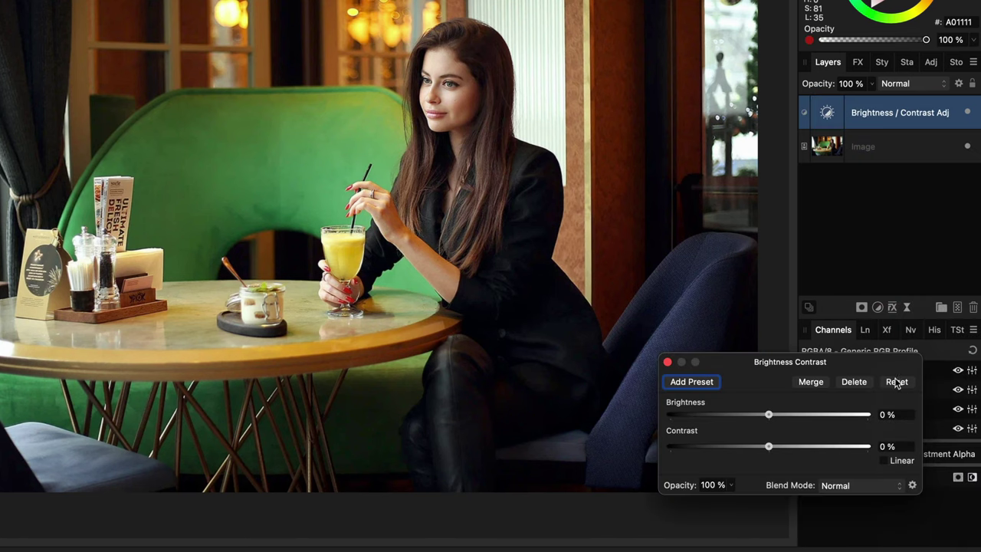
{"action": "left_click", "coordinate": [878, 308]}
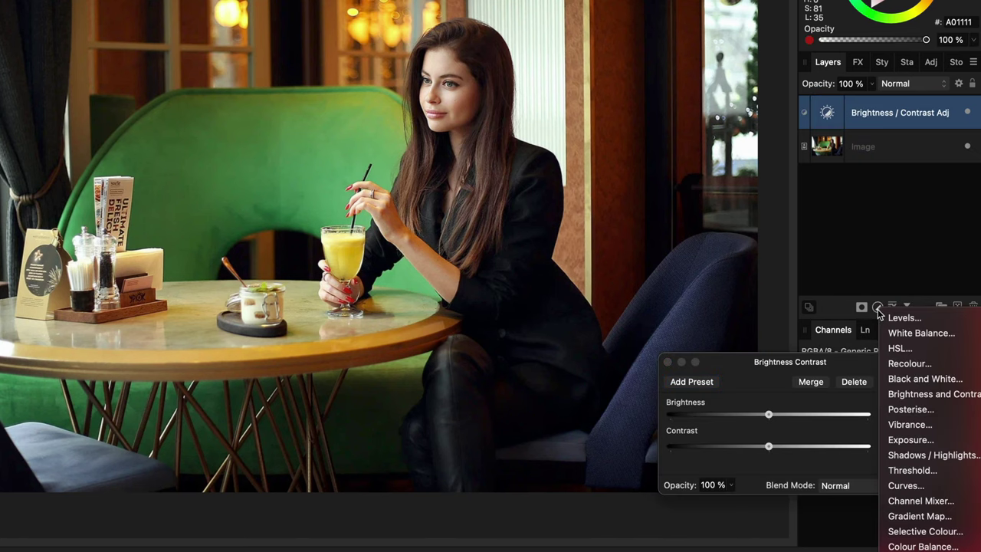
{"action": "left_click", "coordinate": [906, 424]}
{"action": "left_click", "coordinate": [667, 381]}
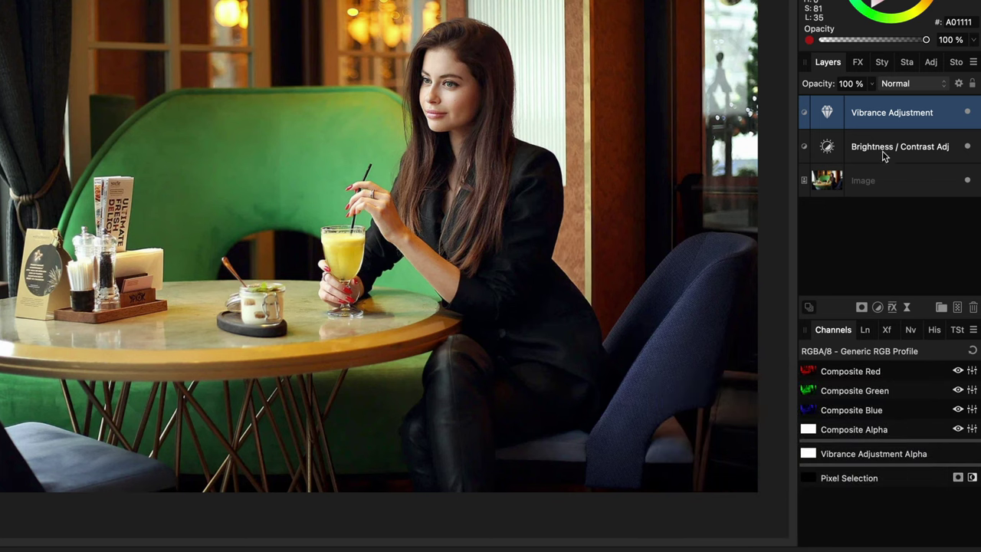
{"action": "left_click", "coordinate": [881, 151], "text": "shift"}
{"action": "right_click", "coordinate": [882, 150]}
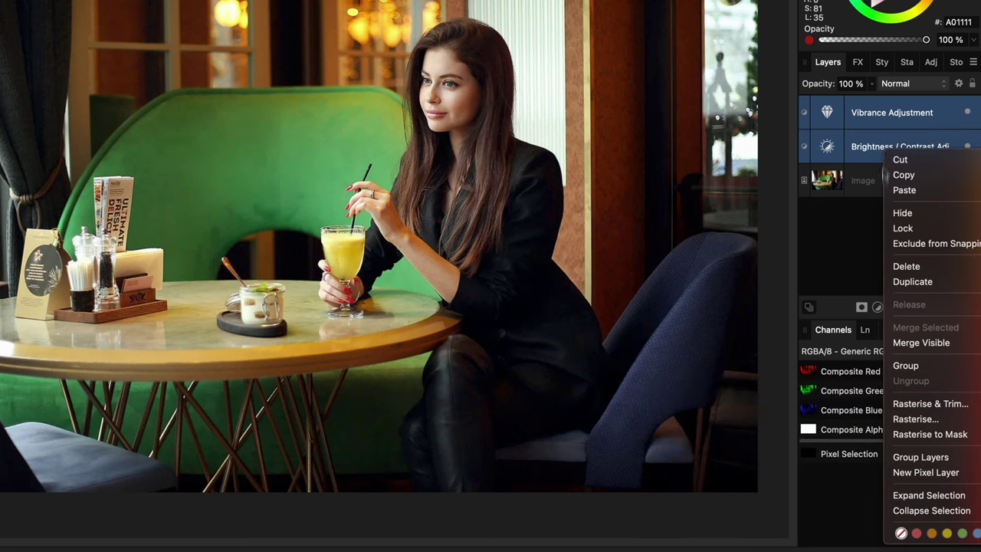
{"action": "left_click", "coordinate": [816, 190]}
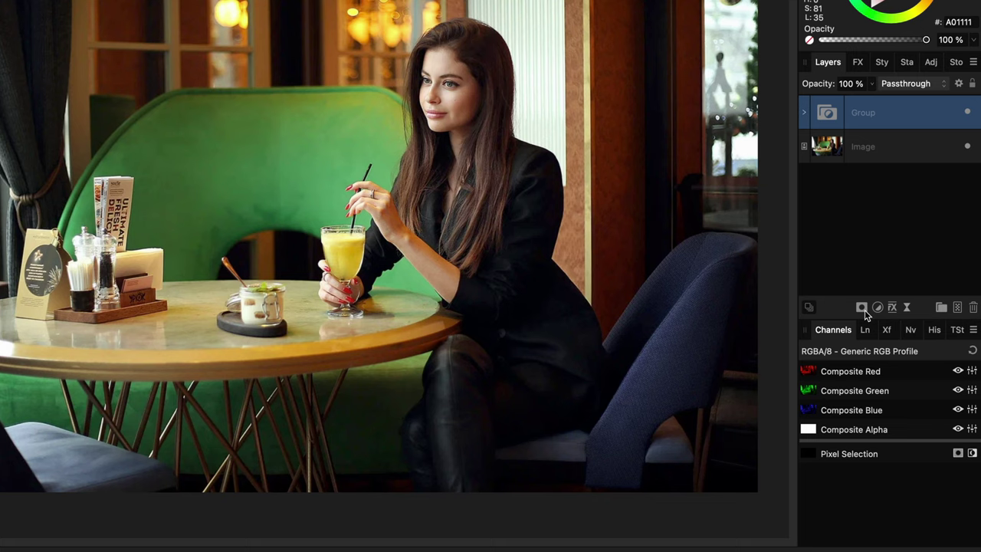
Step: Add a Hue Range Mask to the Group sampled from the green chair, with a widened range
{"action": "left_click", "coordinate": [861, 308]}
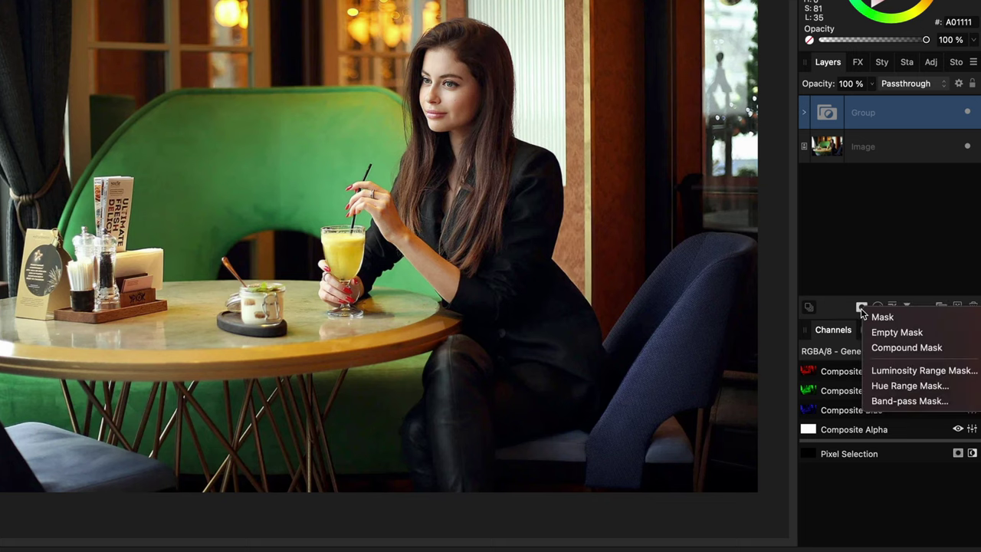
{"action": "left_click", "coordinate": [890, 385]}
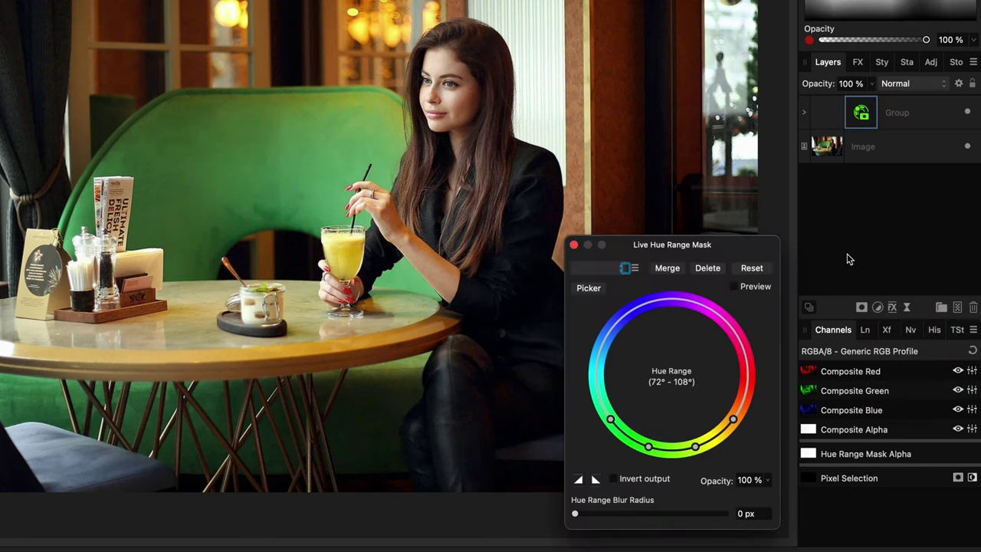
{"action": "left_click", "coordinate": [589, 289]}
{"action": "left_click", "coordinate": [213, 181]}
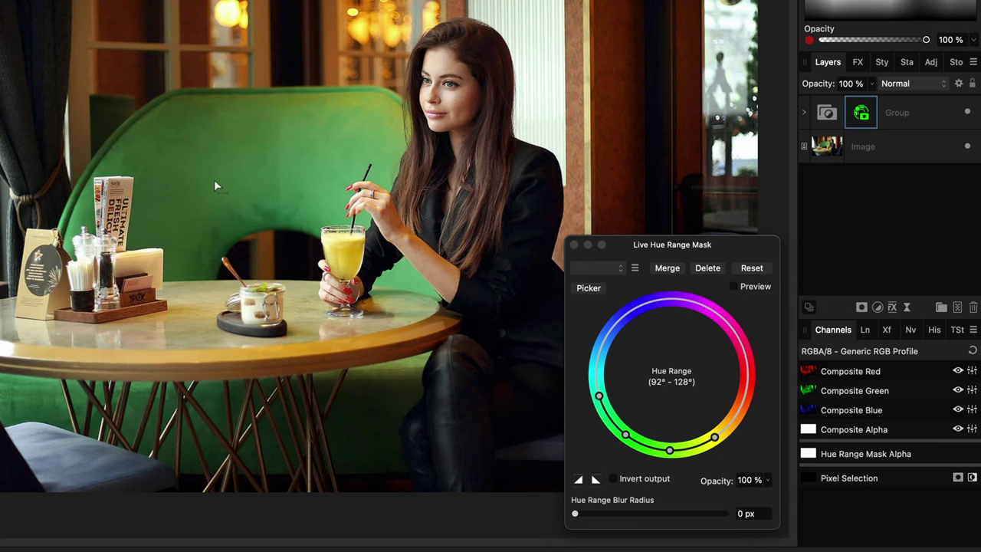
{"action": "left_click", "coordinate": [733, 286]}
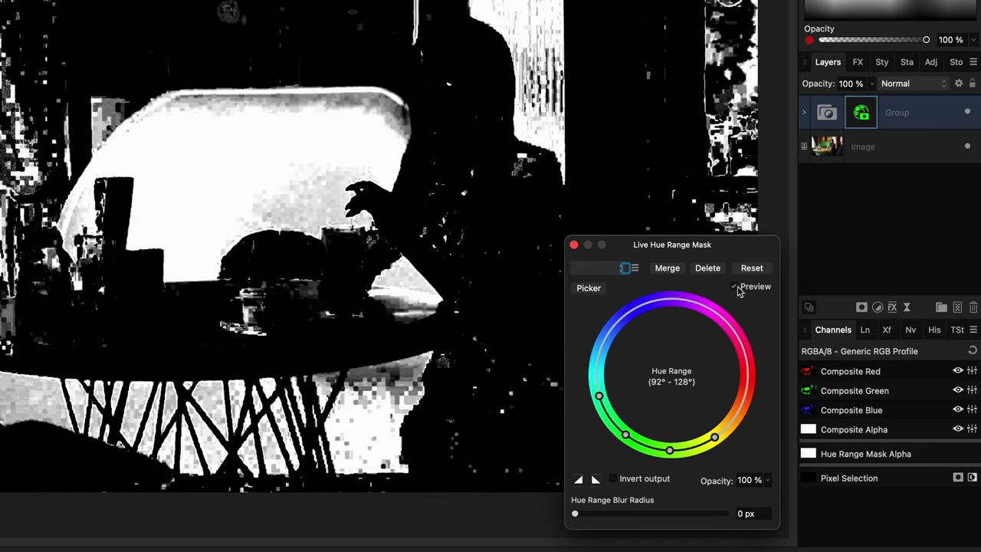
{"action": "left_click_drag", "start_coordinate": [669, 450], "coordinate": [686, 448]}
{"action": "left_click_drag", "start_coordinate": [626, 435], "coordinate": [607, 416]}
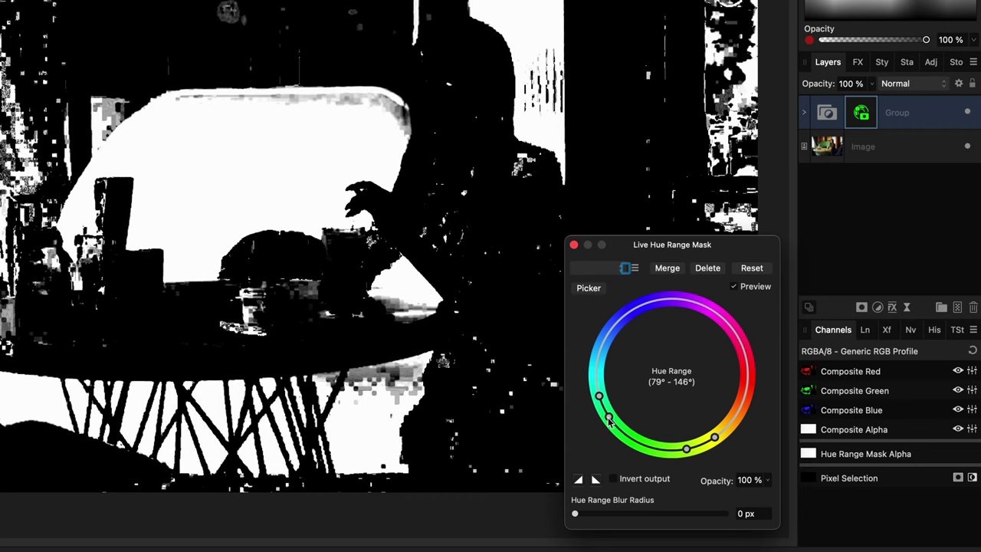
{"action": "left_click_drag", "start_coordinate": [714, 436], "coordinate": [709, 441]}
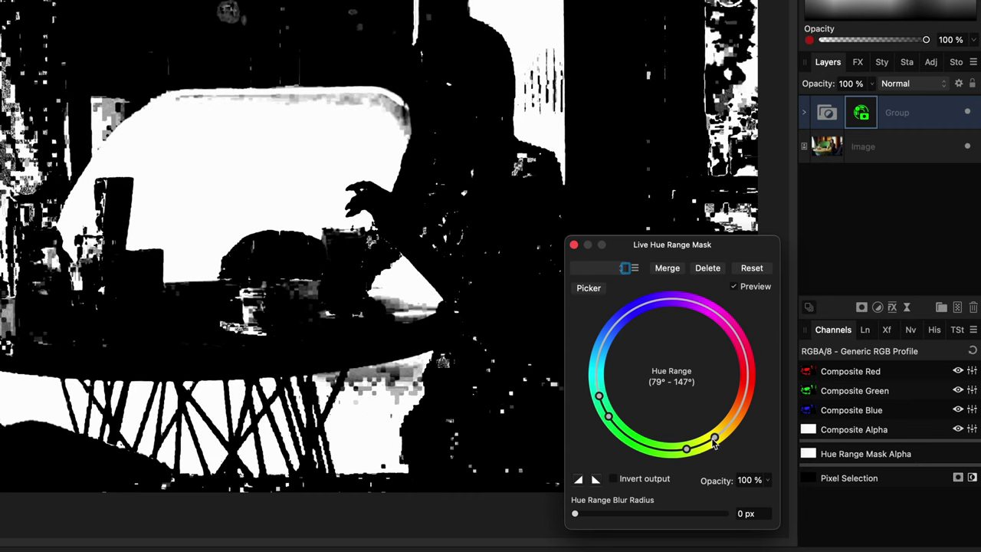
{"action": "left_click", "coordinate": [734, 289]}
{"action": "left_click", "coordinate": [574, 244]}
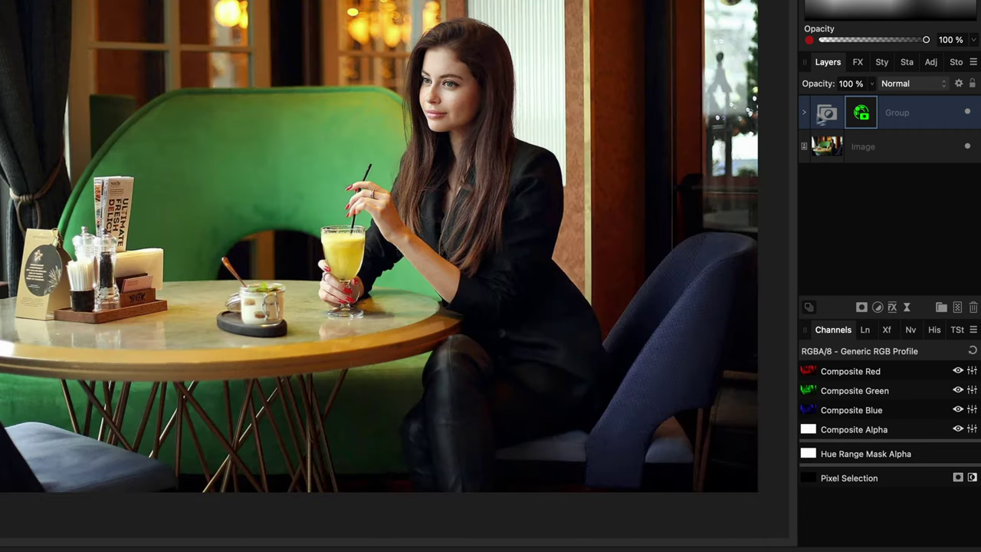
Step: Set the grouped adjustments to Brightness 19%, Saturation 33% and Vibrance 47%
{"action": "left_click", "coordinate": [804, 112]}
{"action": "double_click", "coordinate": [833, 219]}
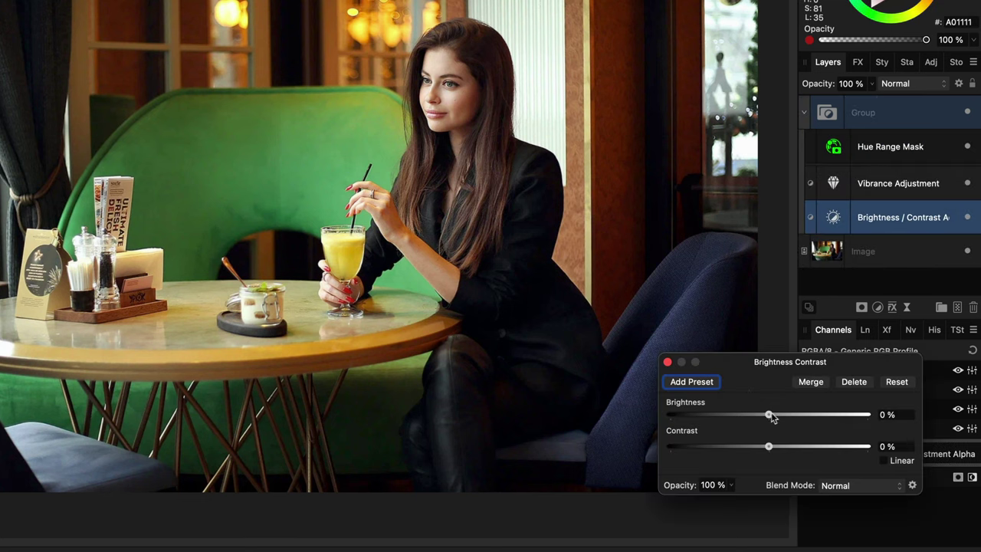
{"action": "left_click_drag", "start_coordinate": [769, 414], "coordinate": [786, 413]}
{"action": "left_click", "coordinate": [667, 361]}
{"action": "double_click", "coordinate": [834, 186]}
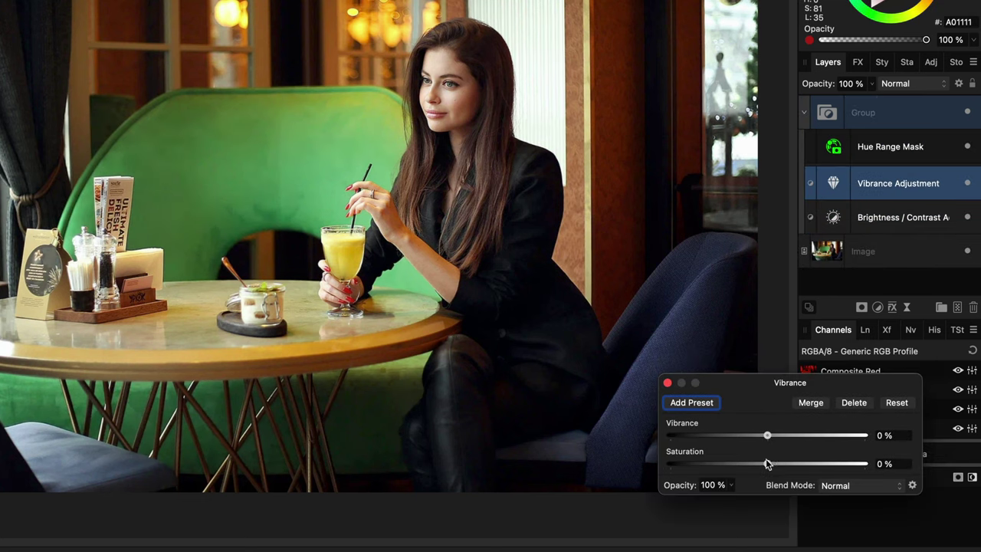
{"action": "left_click_drag", "start_coordinate": [767, 464], "coordinate": [800, 465]}
{"action": "left_click_drag", "start_coordinate": [767, 436], "coordinate": [814, 439]}
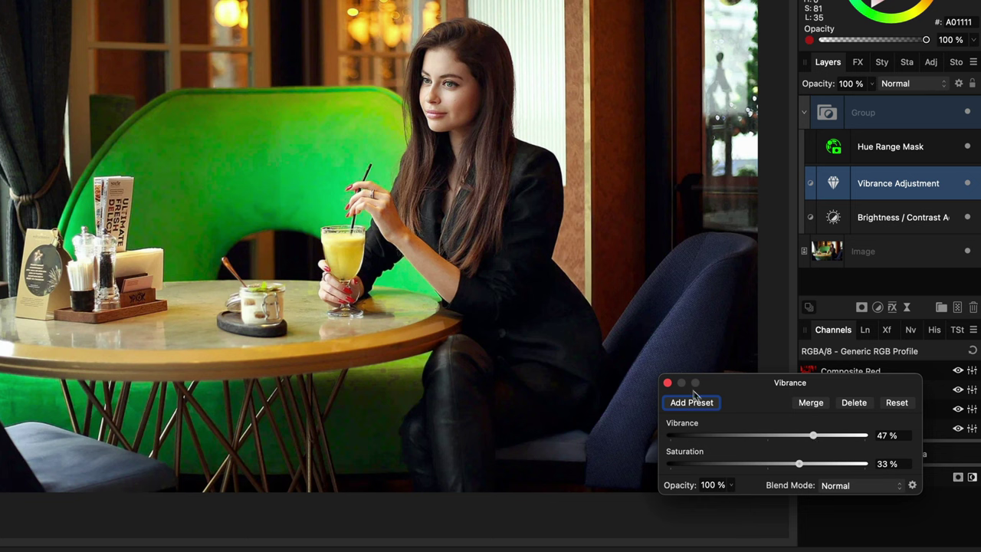
{"action": "left_click", "coordinate": [667, 383]}
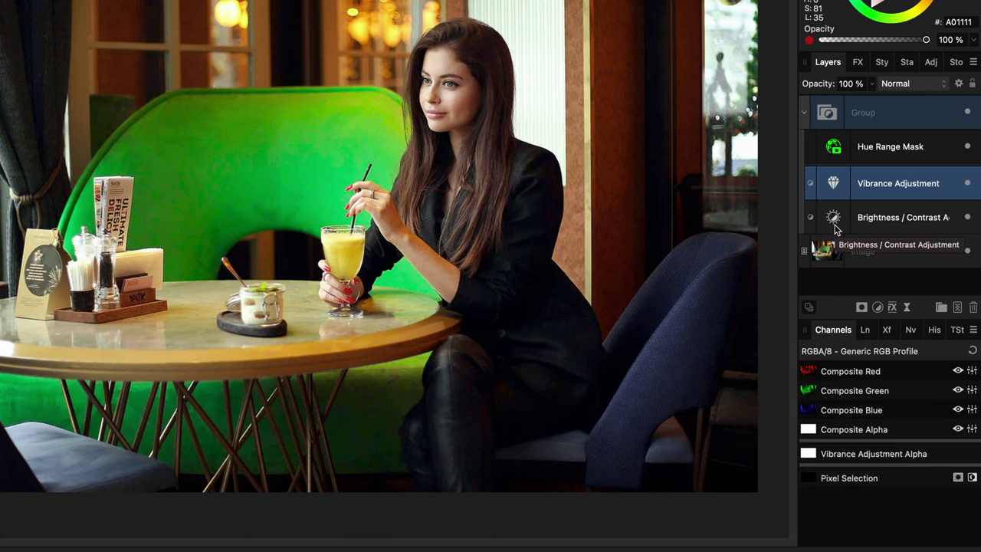
Step: Push the Brightness / Contrast layer's brightness to 100% on the green chair
{"action": "double_click", "coordinate": [834, 220]}
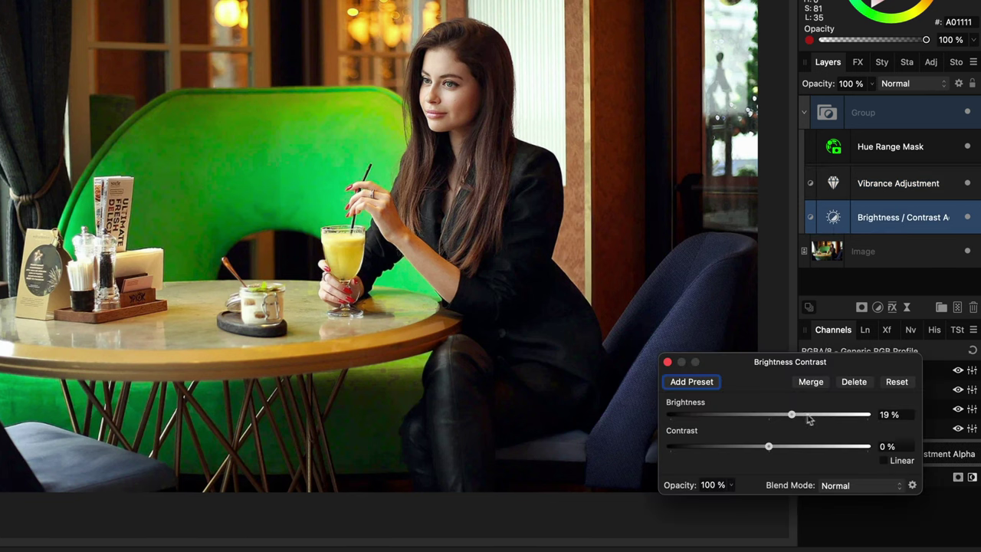
{"action": "left_click_drag", "start_coordinate": [808, 419], "coordinate": [770, 414]}
{"action": "double_click", "coordinate": [833, 184]}
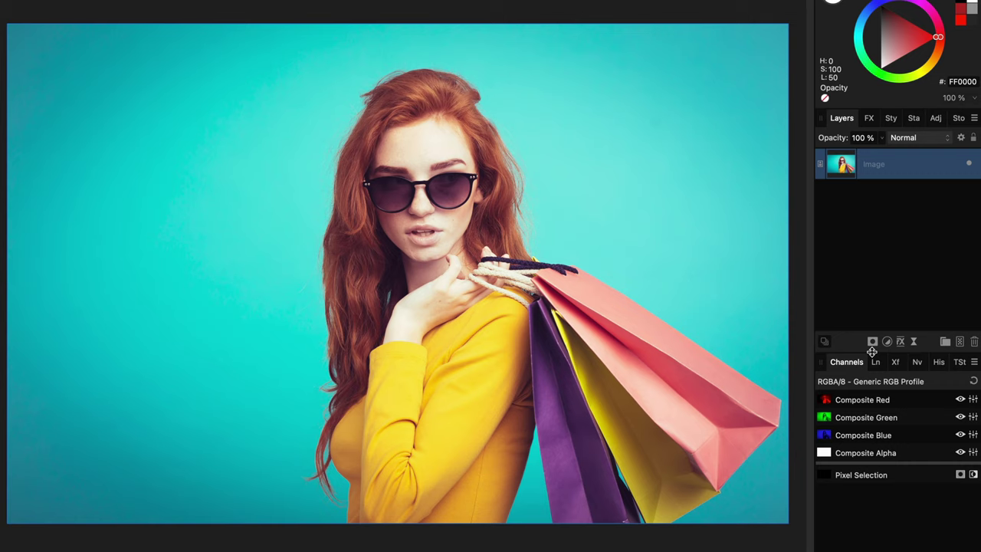
{"action": "left_click", "coordinate": [887, 340]}
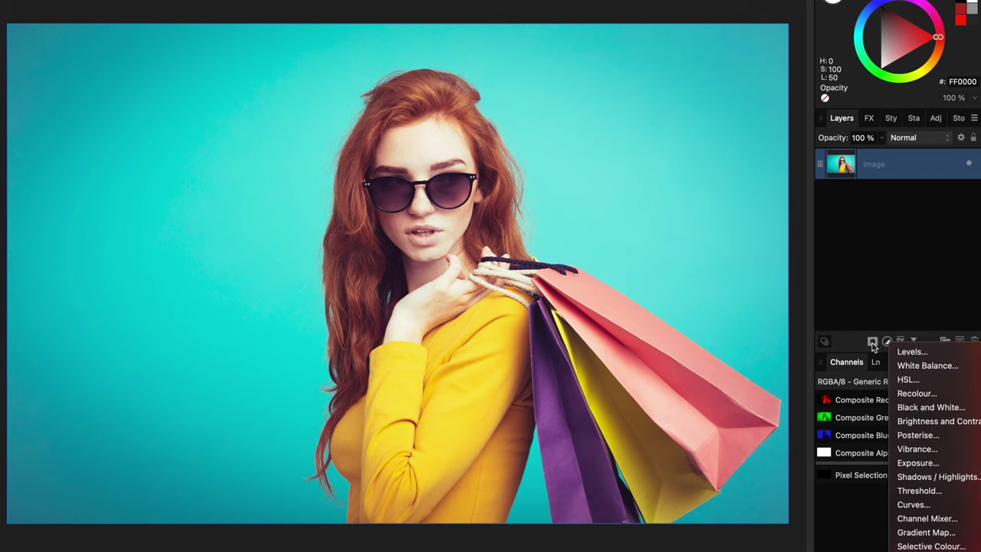
{"action": "left_click", "coordinate": [930, 382]}
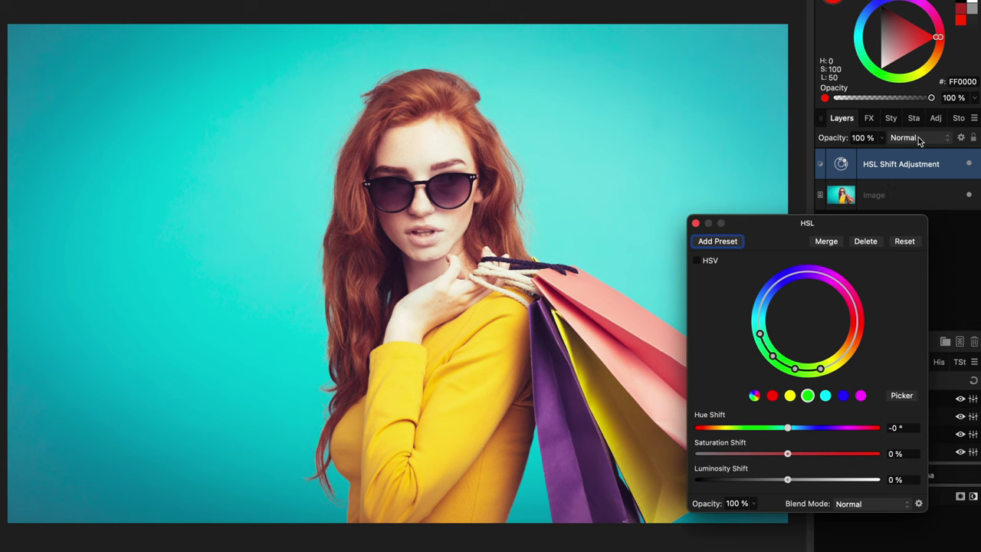
{"action": "left_click", "coordinate": [920, 138]}
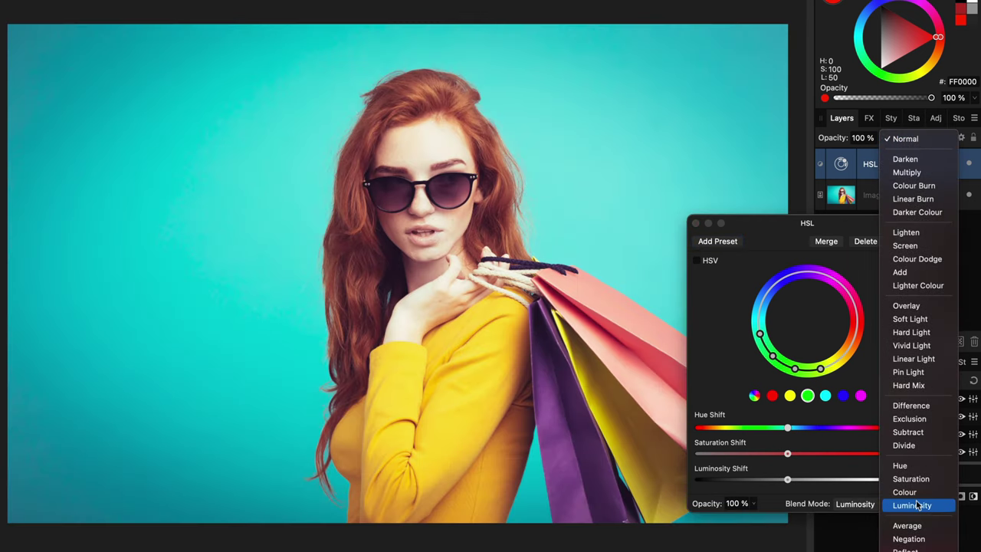
{"action": "left_click", "coordinate": [916, 505]}
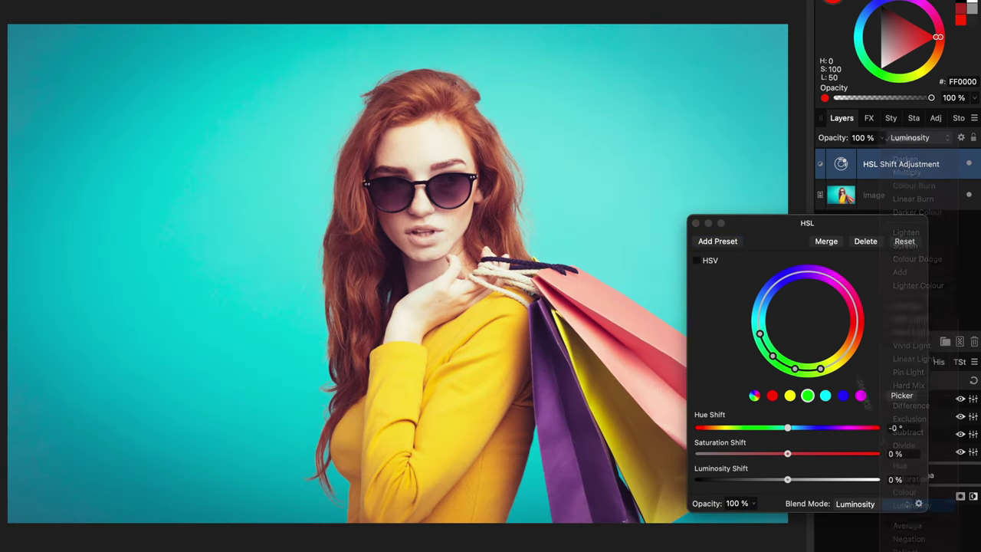
{"action": "left_click", "coordinate": [824, 395]}
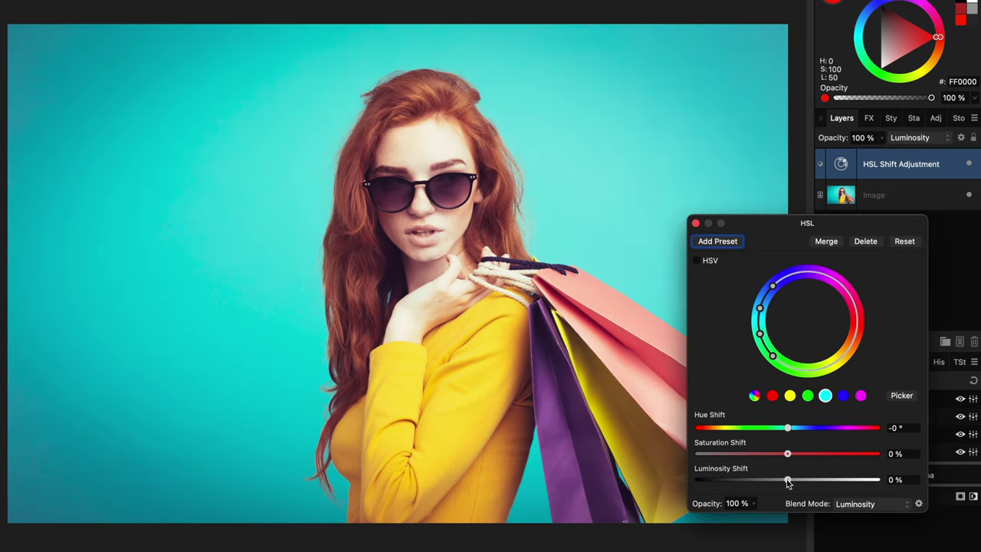
{"action": "left_click_drag", "start_coordinate": [787, 481], "coordinate": [741, 480]}
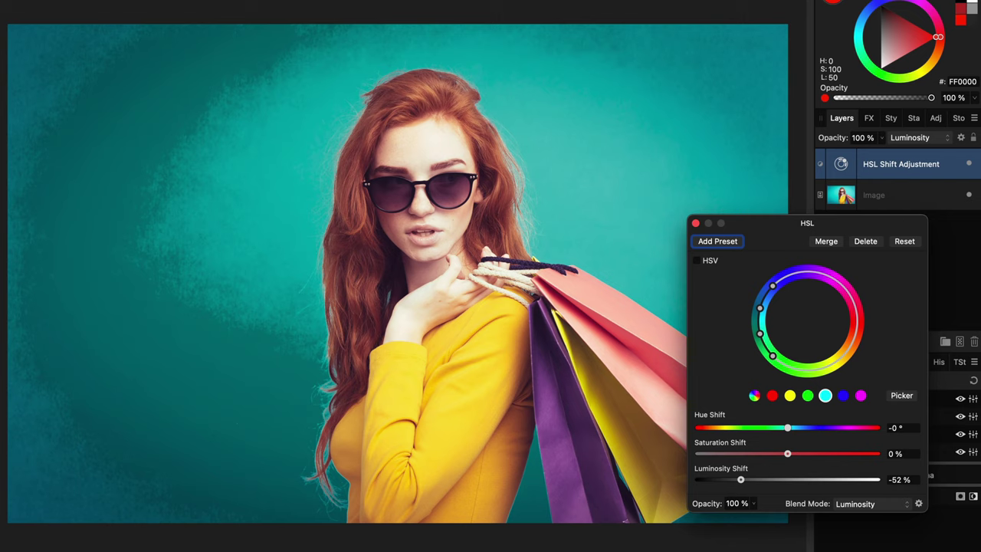
{"action": "left_click", "coordinate": [695, 223]}
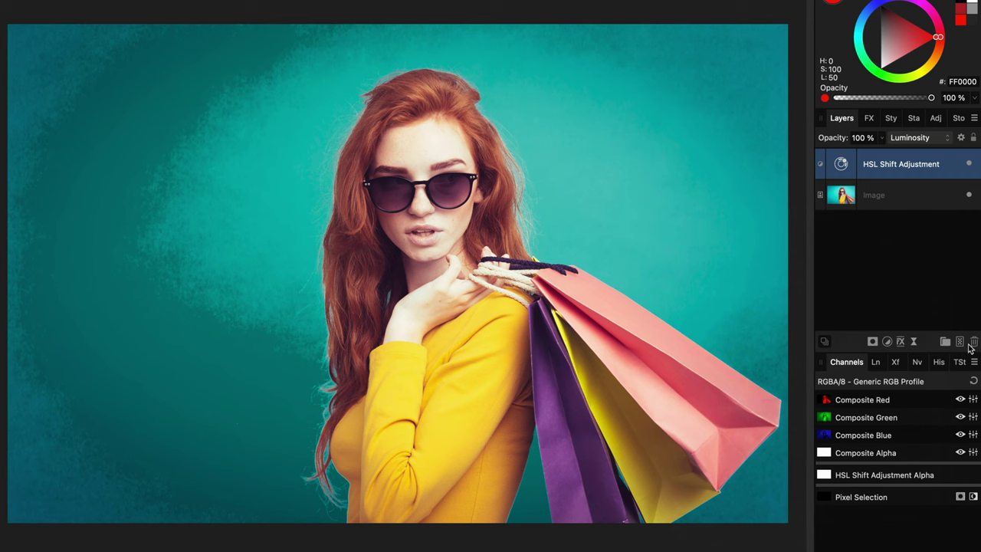
{"action": "left_click", "coordinate": [971, 345]}
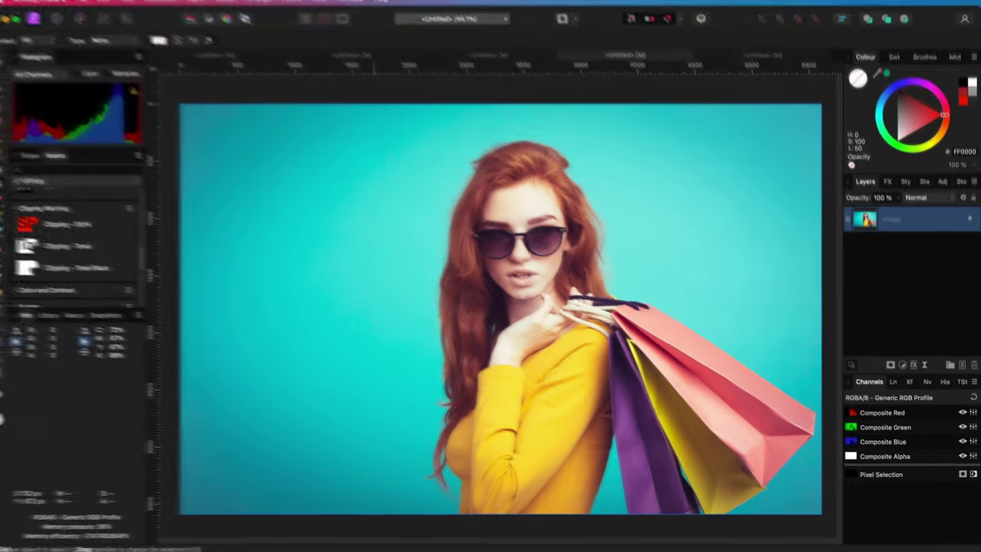
Step: Add a Fill layer over the photo and set its colour to neutral grey
{"action": "left_click", "coordinate": [206, 6]}
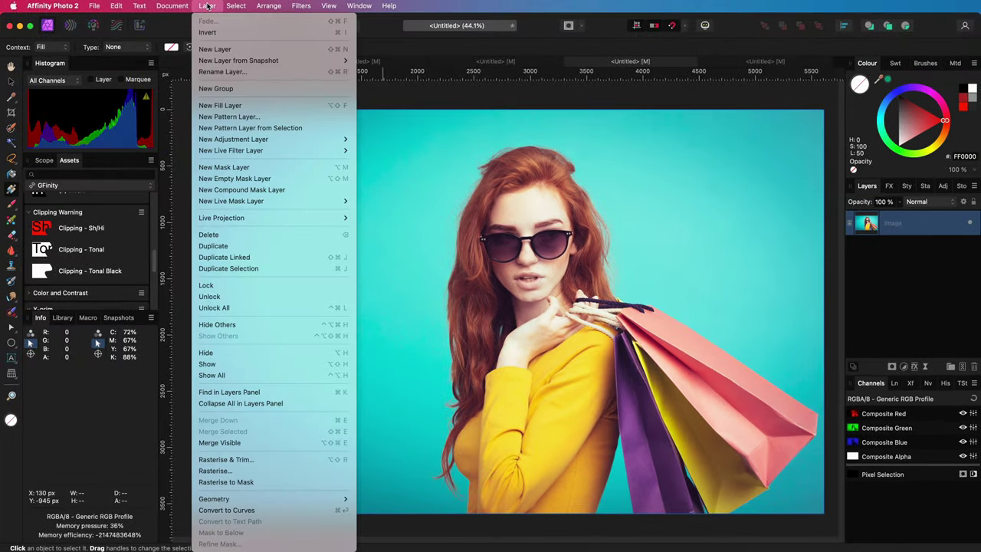
{"action": "left_click", "coordinate": [220, 105]}
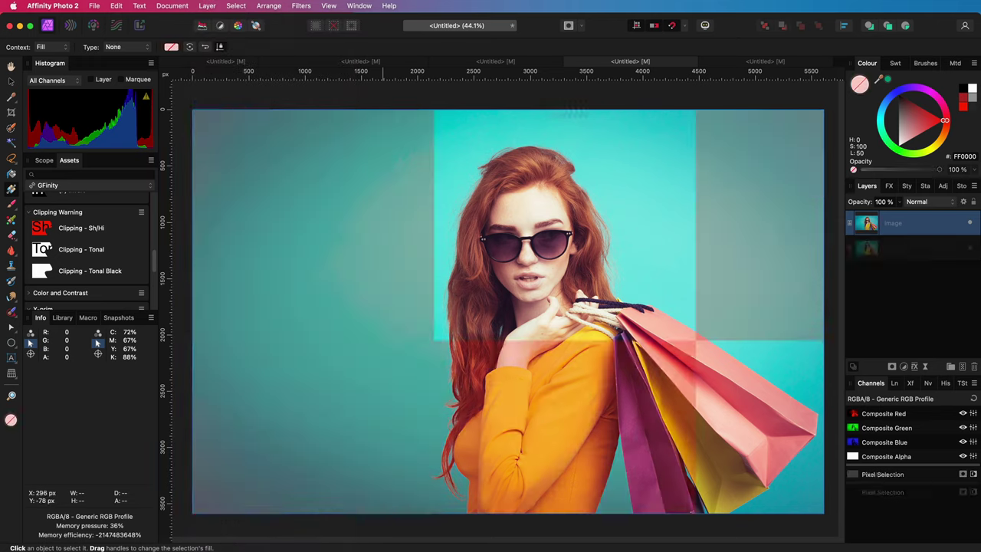
{"action": "left_click", "coordinate": [898, 124]}
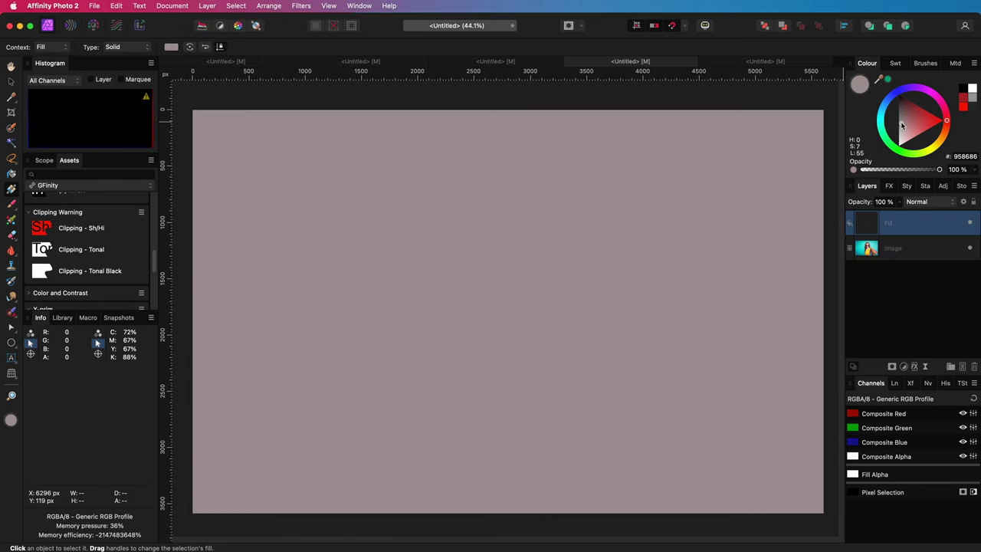
{"action": "left_click", "coordinate": [897, 122]}
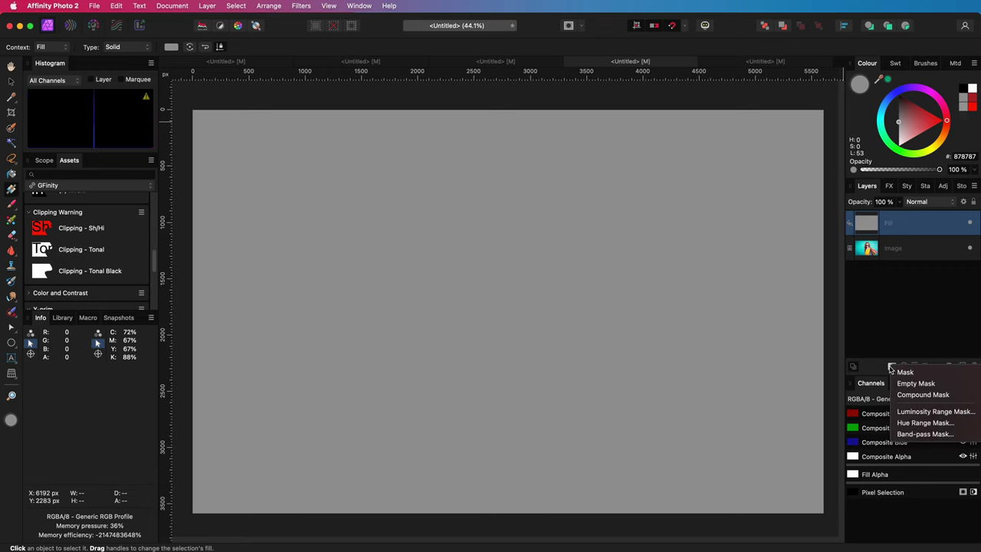
Step: Mask the grey fill with a Hue Range Mask covering the cyan 156°–192° range
{"action": "left_click", "coordinate": [859, 300]}
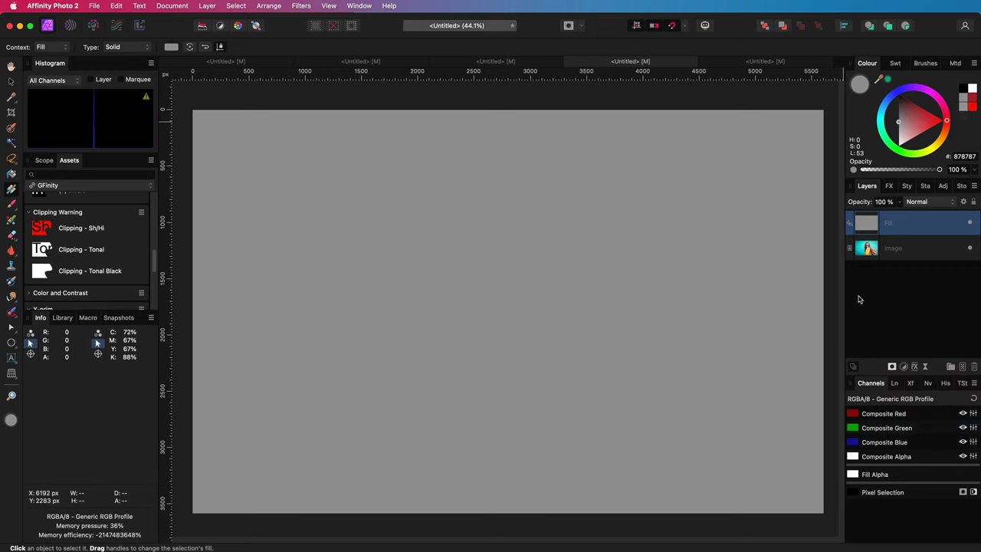
{"action": "left_click", "coordinate": [736, 463]}
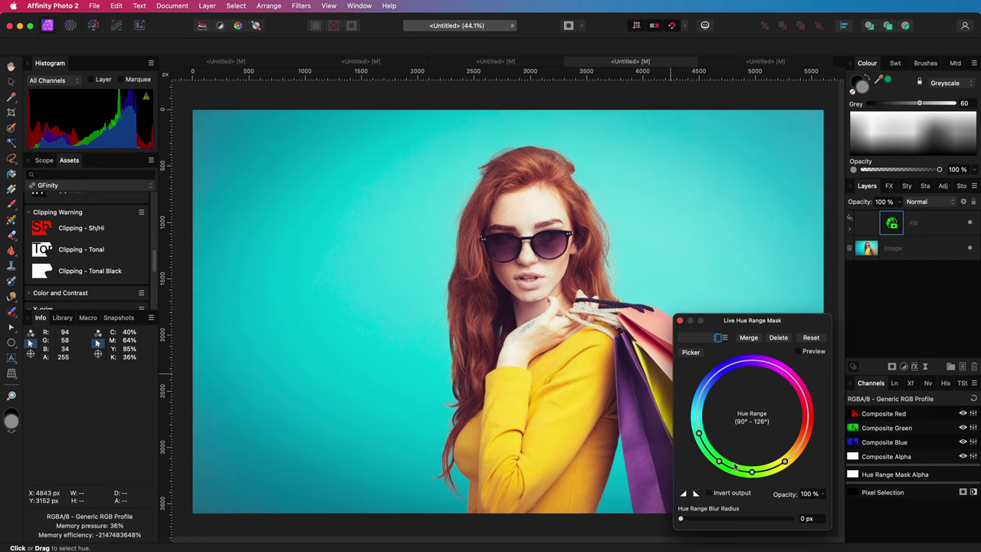
{"action": "left_click_drag", "start_coordinate": [735, 464], "coordinate": [698, 421]}
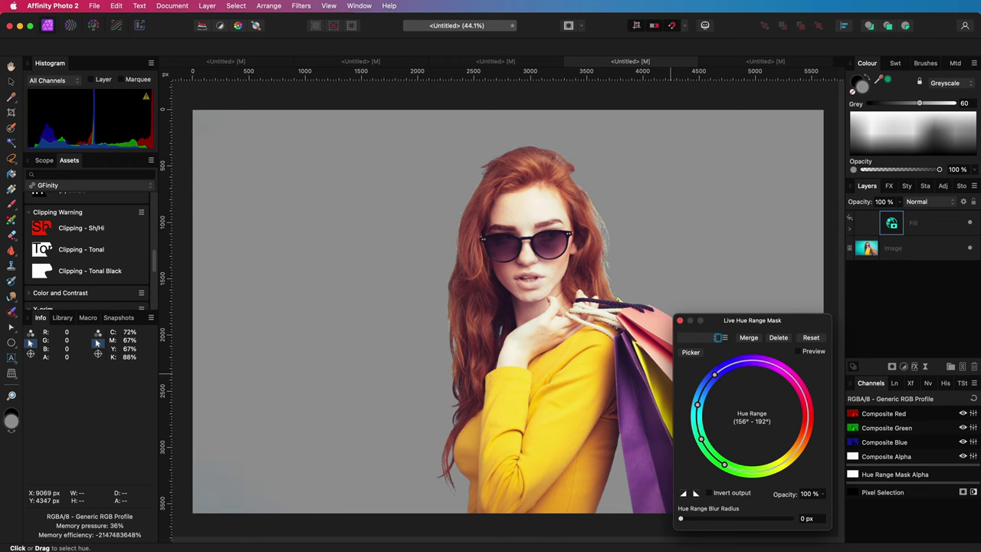
{"action": "left_click", "coordinate": [680, 321]}
{"action": "left_click", "coordinate": [915, 220]}
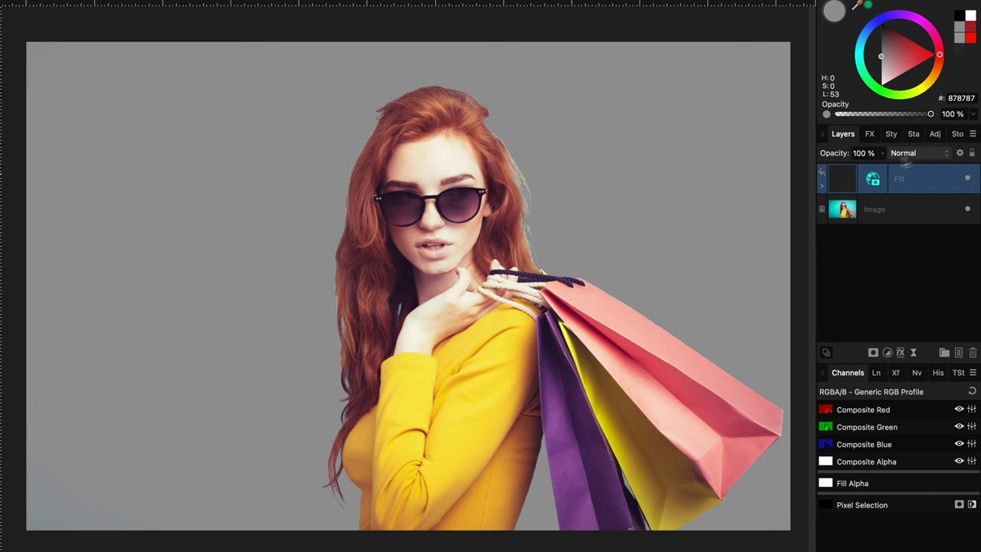
Step: Blend the Fill layer in Luminosity mode, darken its colour and lower opacity to 50%
{"action": "left_click", "coordinate": [908, 155]}
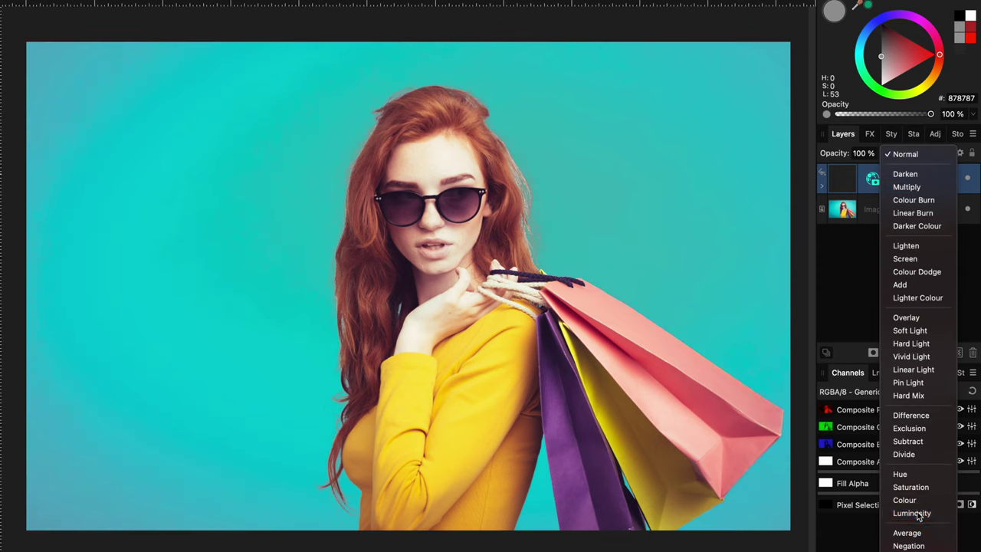
{"action": "left_click", "coordinate": [913, 514]}
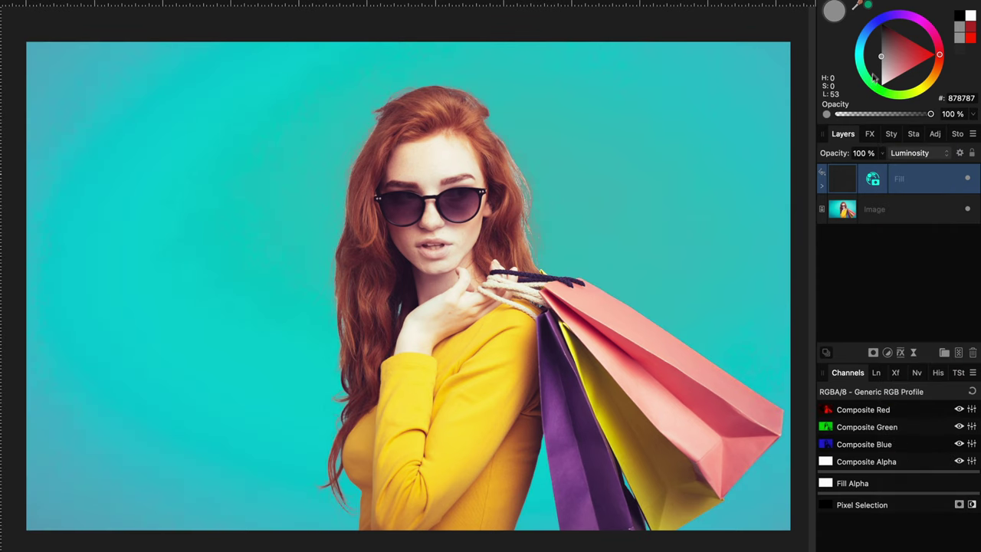
{"action": "left_click_drag", "start_coordinate": [880, 58], "coordinate": [881, 39]}
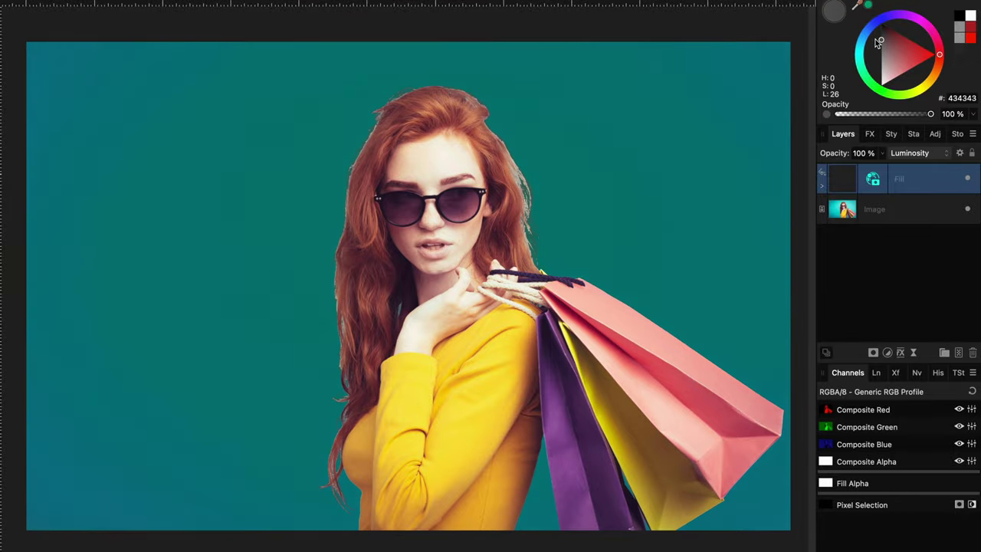
{"action": "left_click_drag", "start_coordinate": [836, 153], "coordinate": [814, 153]}
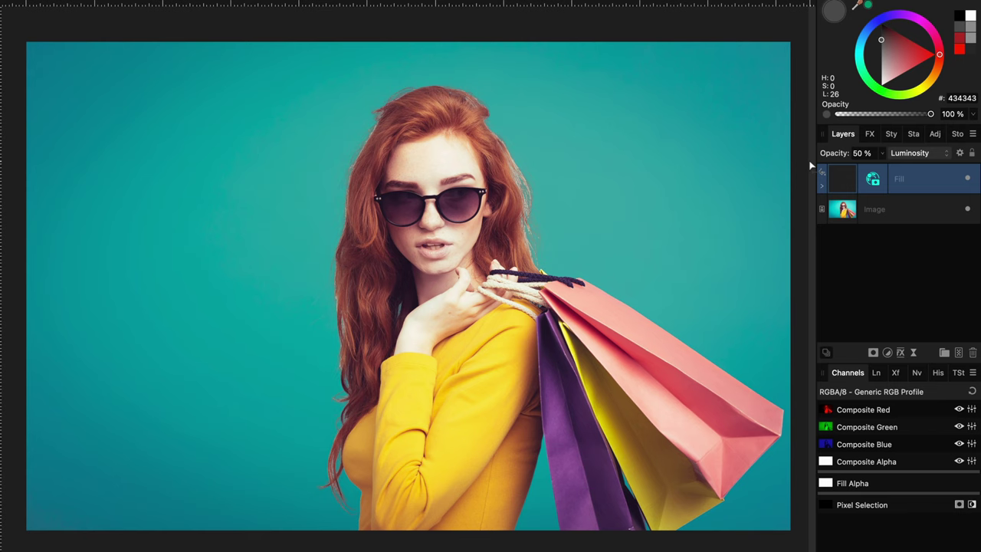
Step: Switch the fill's blend mode to Saturation and tint its colour pale pink
{"action": "left_click", "coordinate": [907, 154]}
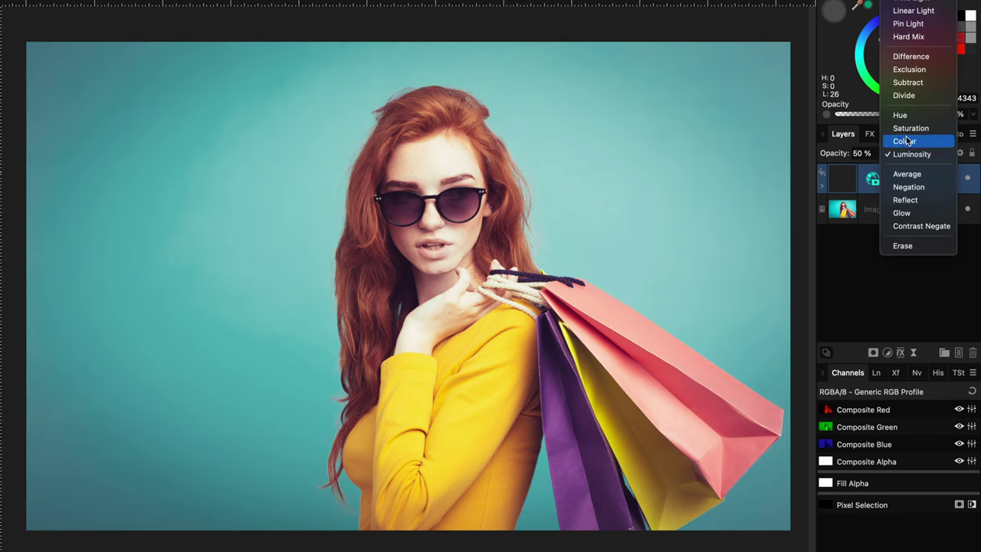
{"action": "left_click", "coordinate": [908, 129]}
{"action": "mouse_move", "coordinate": [882, 44]}
{"action": "left_mouse_down"}
{"action": "mouse_move", "coordinate": [928, 56]}
{"action": "mouse_move", "coordinate": [888, 73]}
{"action": "left_mouse_up"}
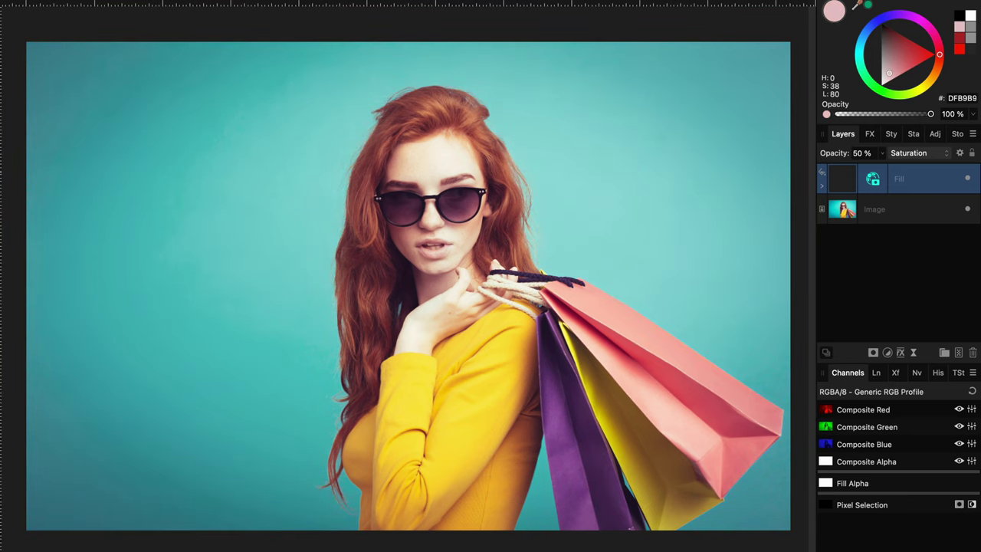
Step: Add a Levels adjustment set to the LAB colour model
{"action": "left_click", "coordinate": [822, 185]}
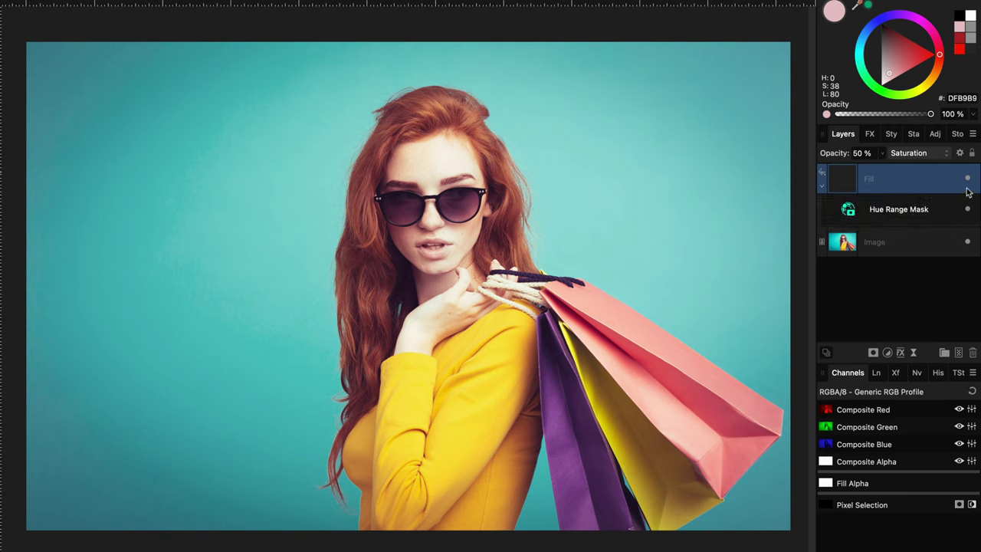
{"action": "left_click", "coordinate": [889, 352]}
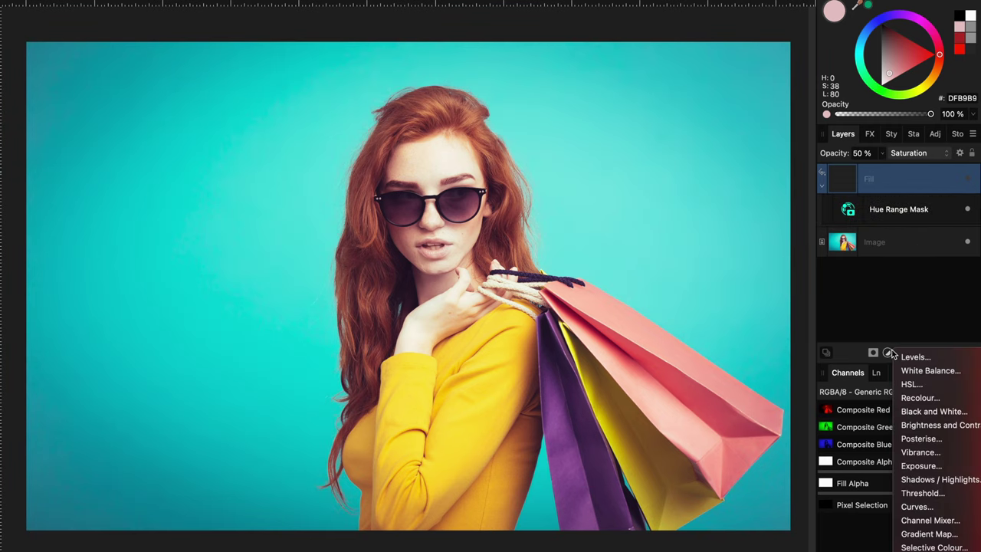
{"action": "left_click", "coordinate": [896, 357]}
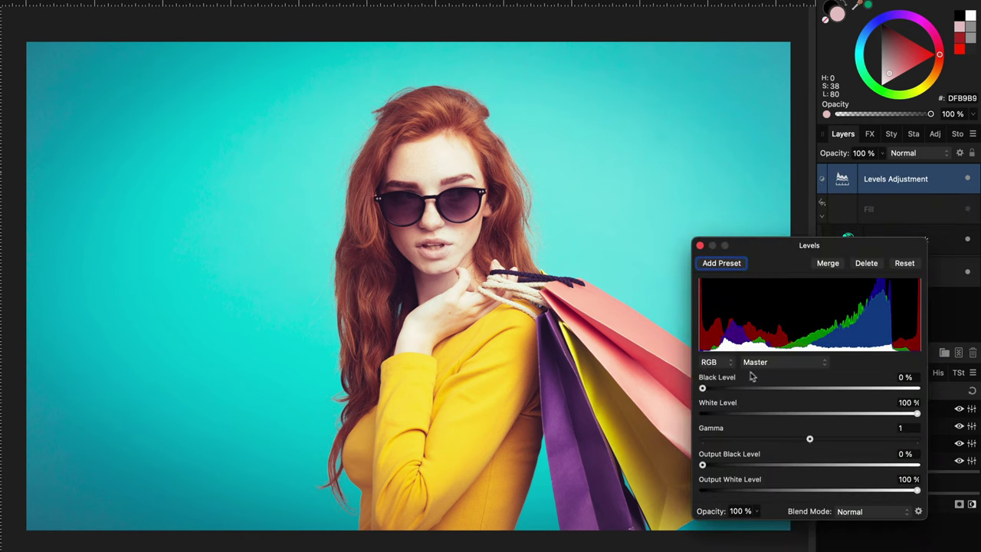
{"action": "left_click", "coordinate": [718, 363]}
{"action": "left_click", "coordinate": [711, 390]}
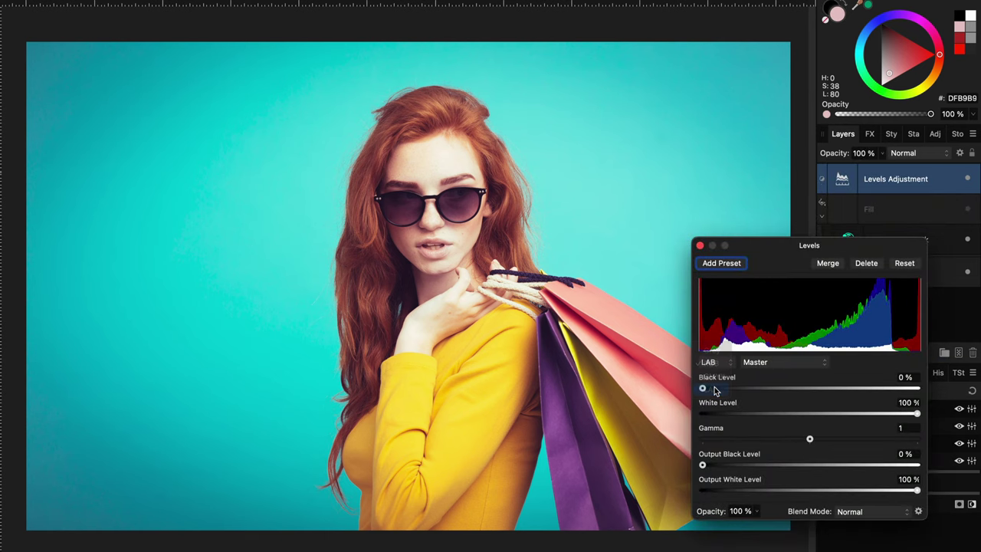
{"action": "left_click", "coordinate": [699, 245]}
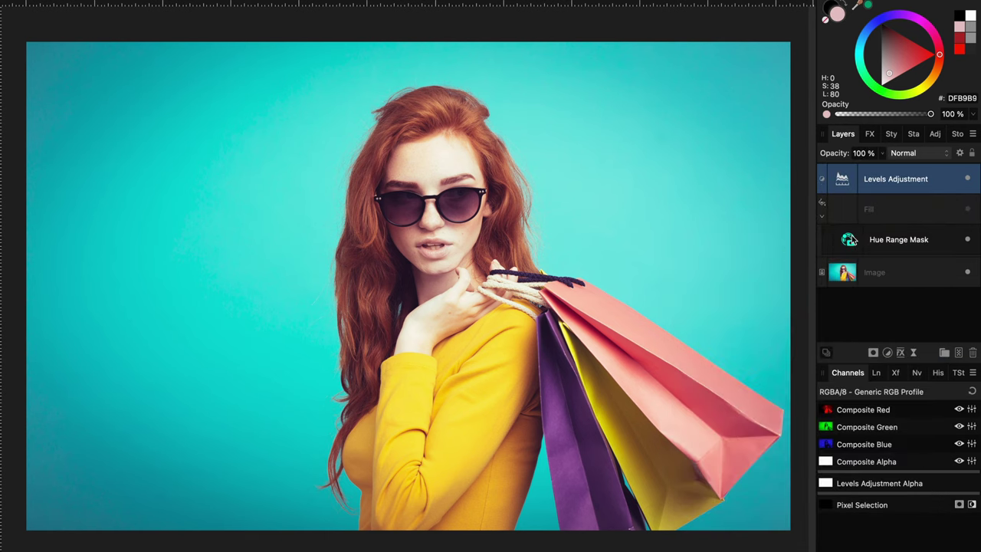
Step: Move the cyan Hue Range Mask onto the Levels layer and select its Lightness channel
{"action": "left_click", "coordinate": [850, 238]}
{"action": "left_click_drag", "start_coordinate": [850, 243], "coordinate": [847, 184]}
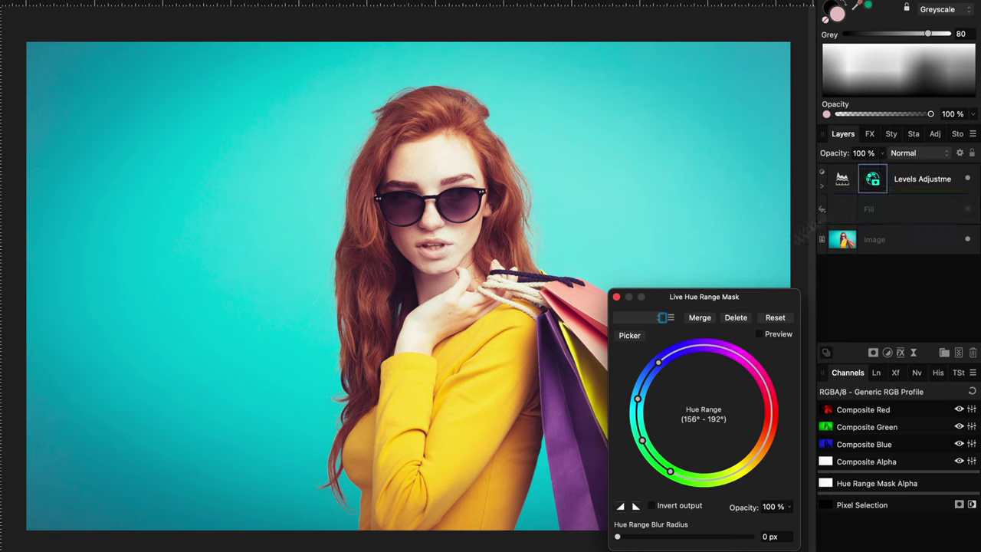
{"action": "left_click", "coordinate": [616, 297]}
{"action": "left_click", "coordinate": [822, 184]}
{"action": "double_click", "coordinate": [842, 180]}
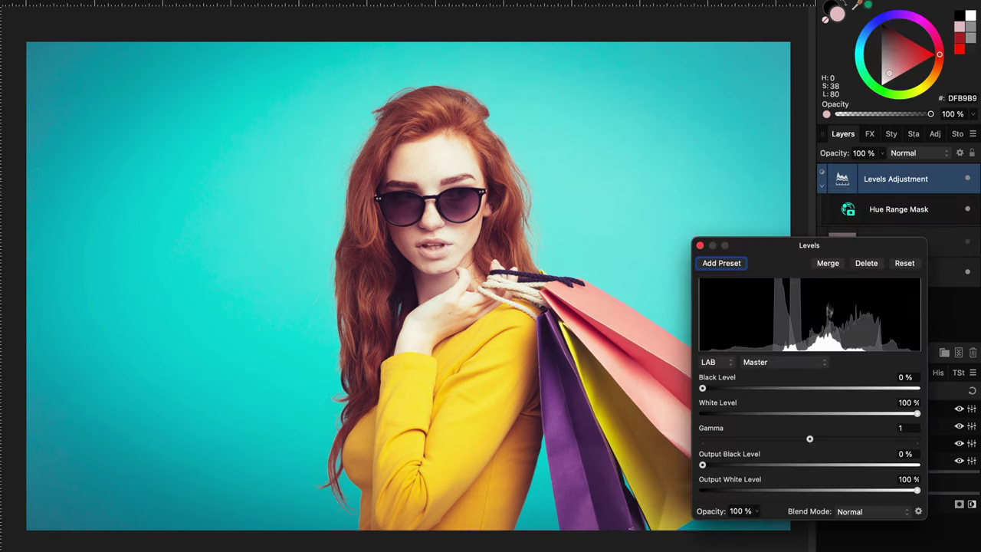
{"action": "left_click", "coordinate": [801, 363]}
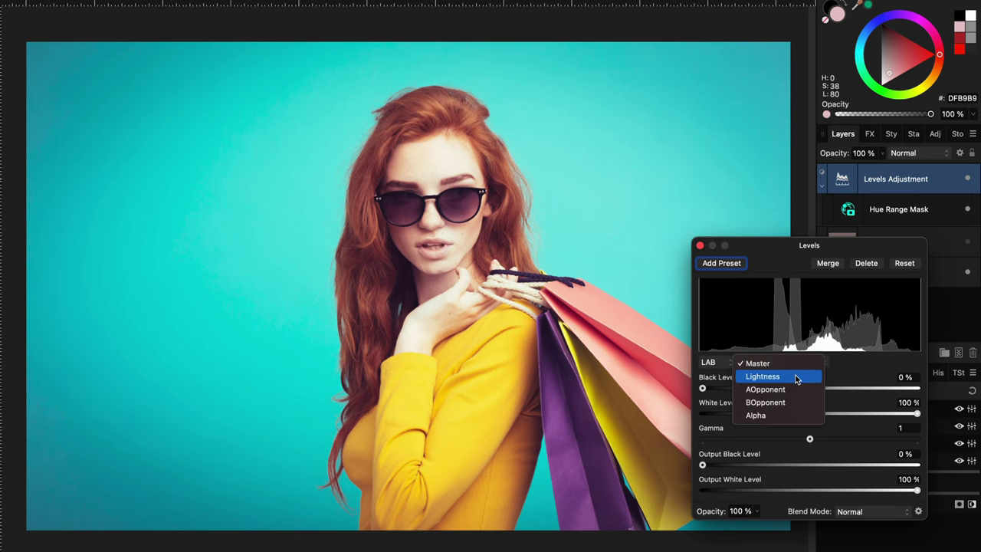
{"action": "left_click", "coordinate": [795, 376]}
{"action": "mouse_move", "coordinate": [703, 465]}
{"action": "left_mouse_down"}
{"action": "mouse_move", "coordinate": [775, 465]}
{"action": "mouse_move", "coordinate": [702, 465]}
{"action": "left_mouse_up"}
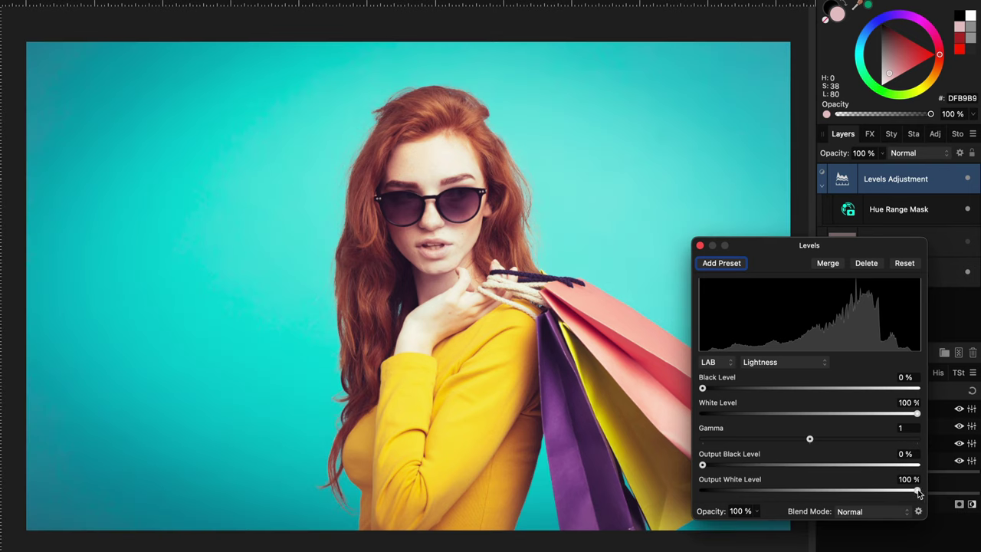